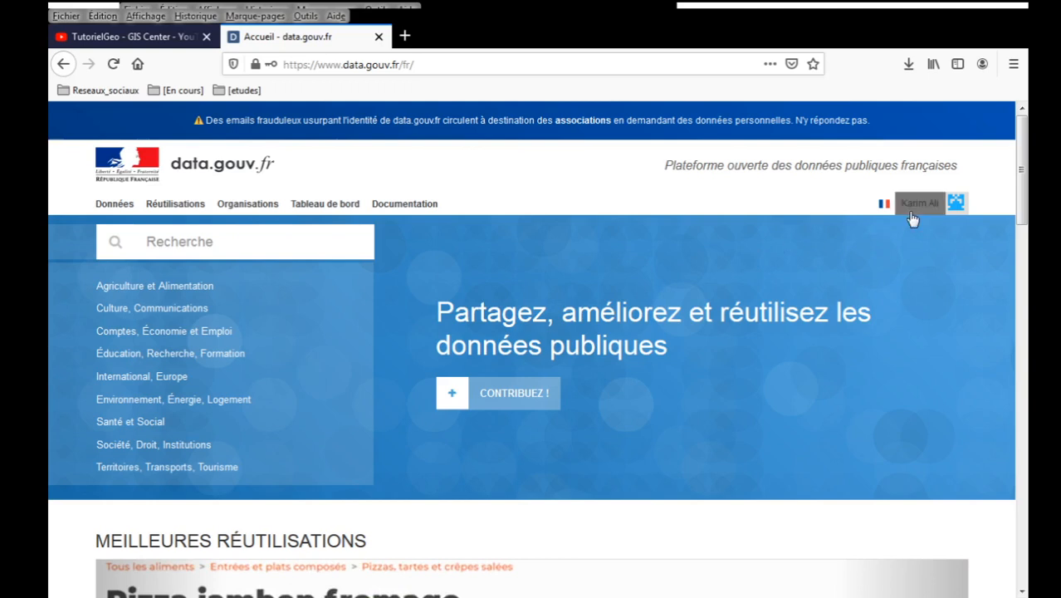
- Open the administration area and go to the TutorielGeo organization's datasets
click(916, 204)
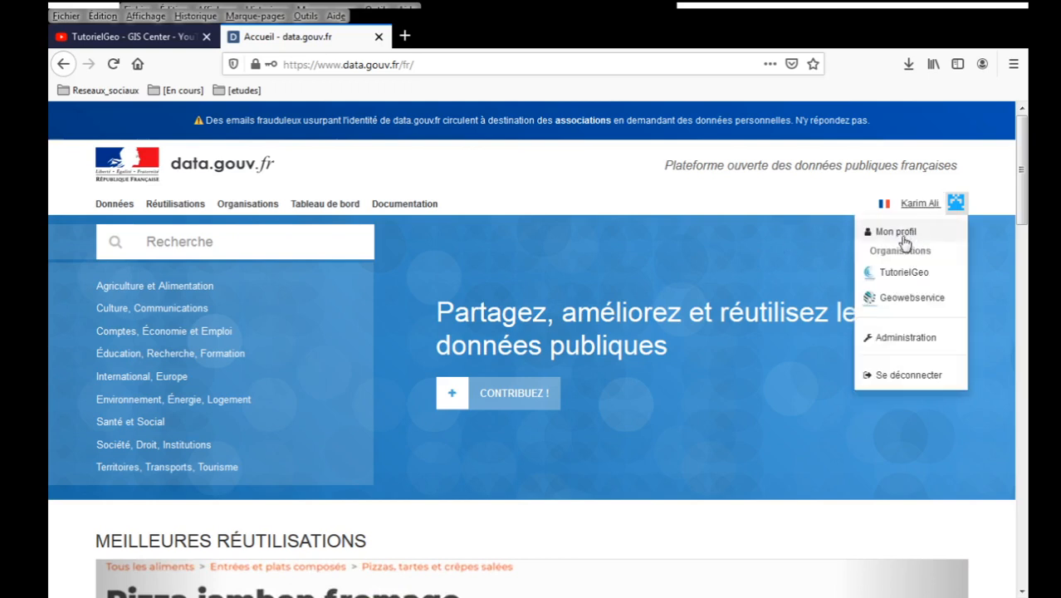
click(894, 277)
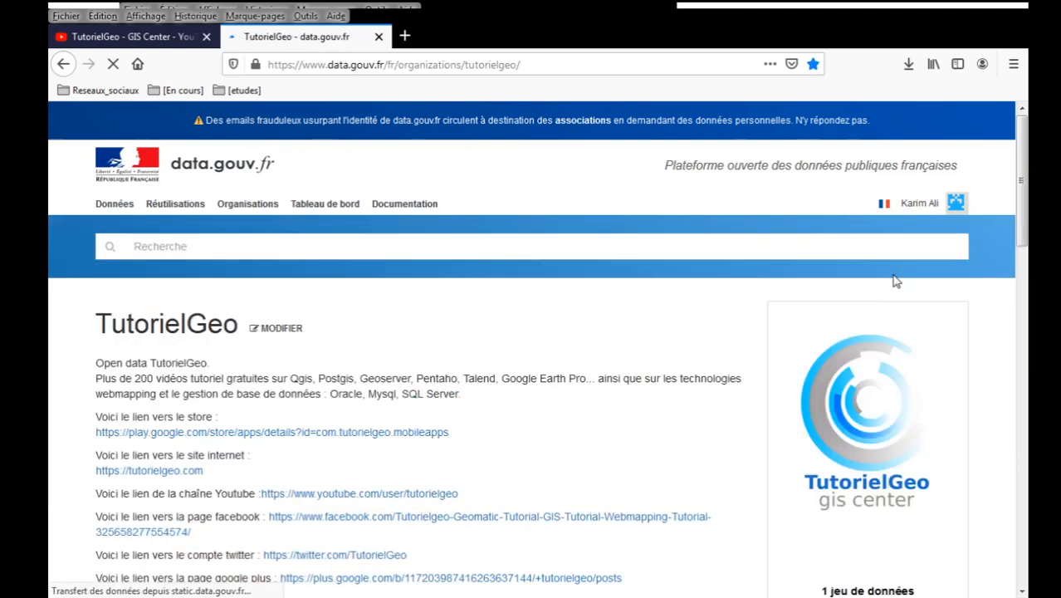
click(907, 210)
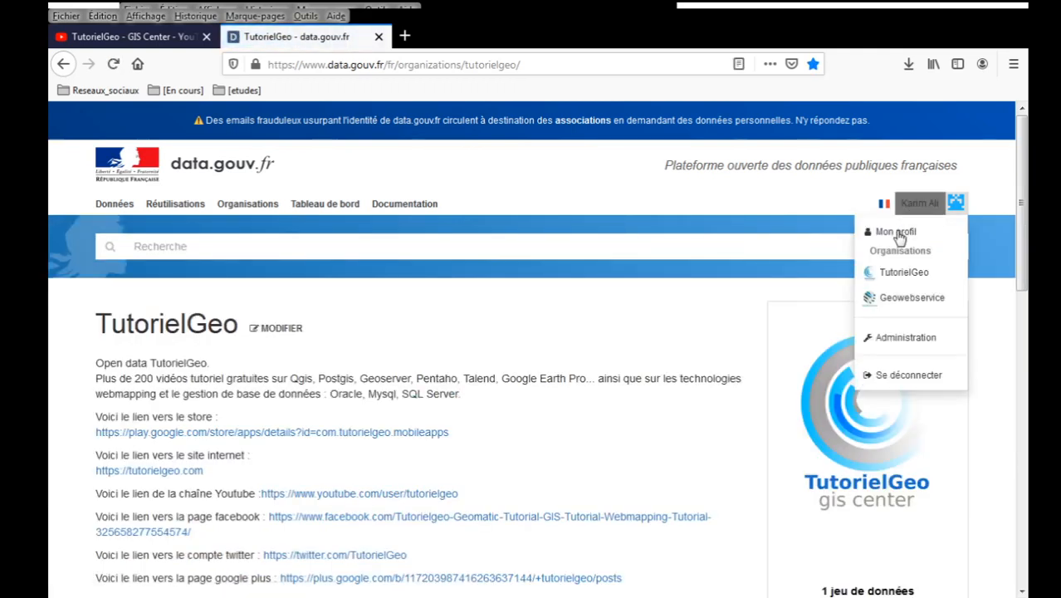
click(890, 342)
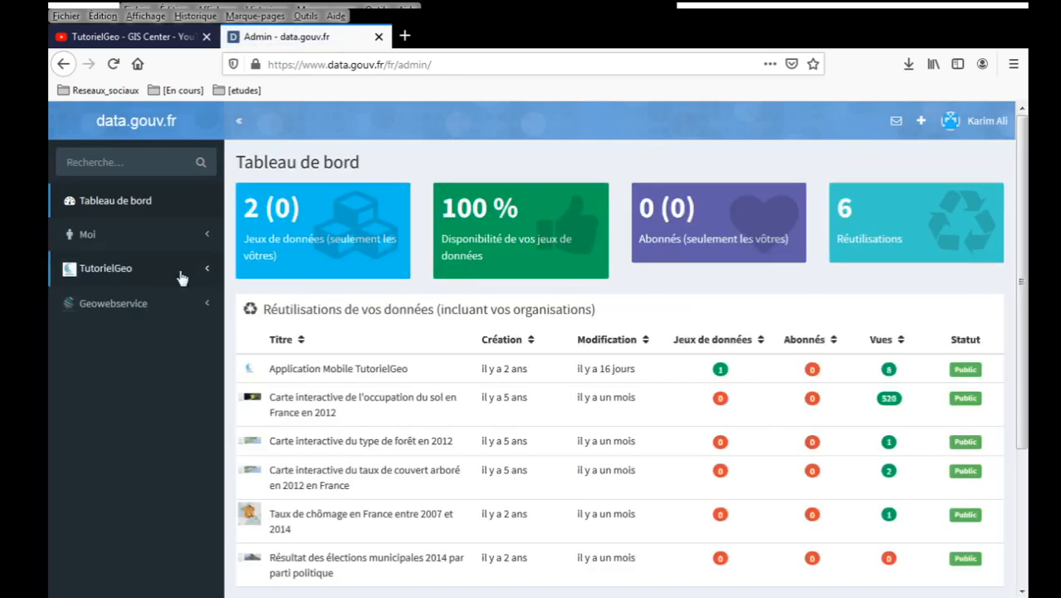
click(182, 277)
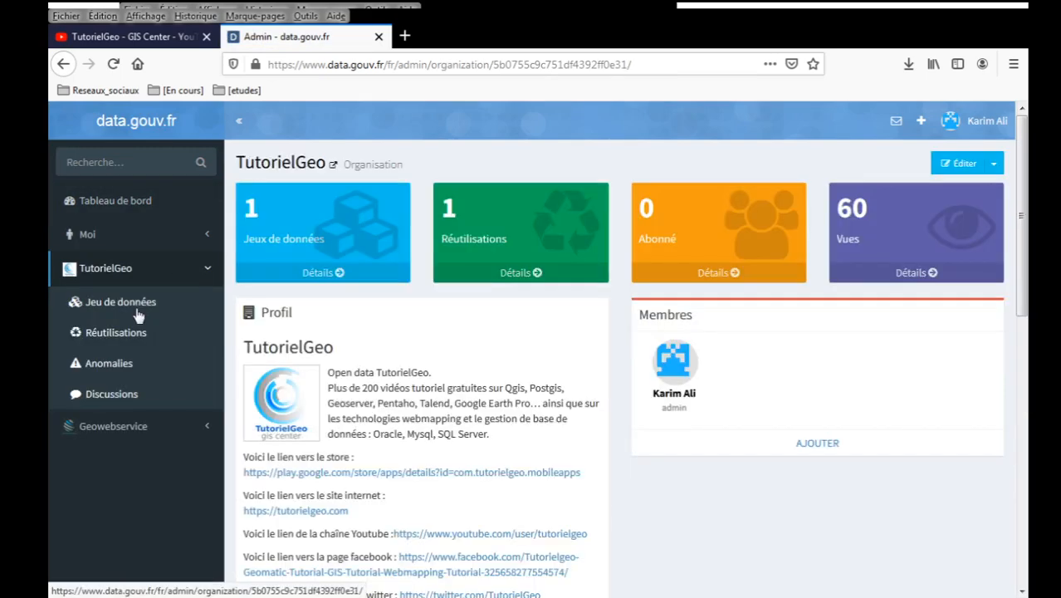
click(139, 309)
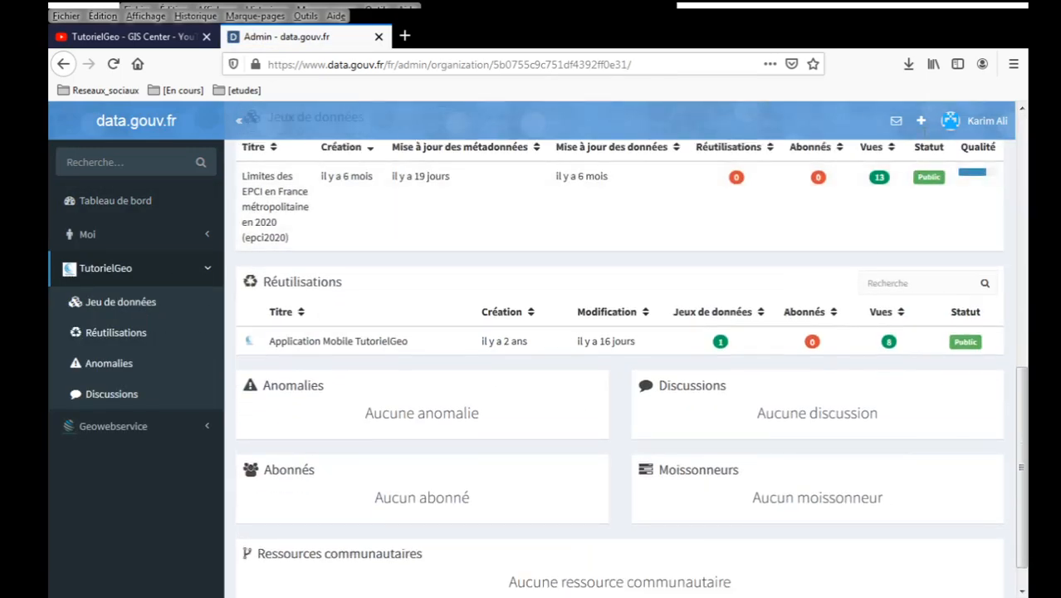
- Start a new dataset published on behalf of the TutorielGeo organization
click(923, 129)
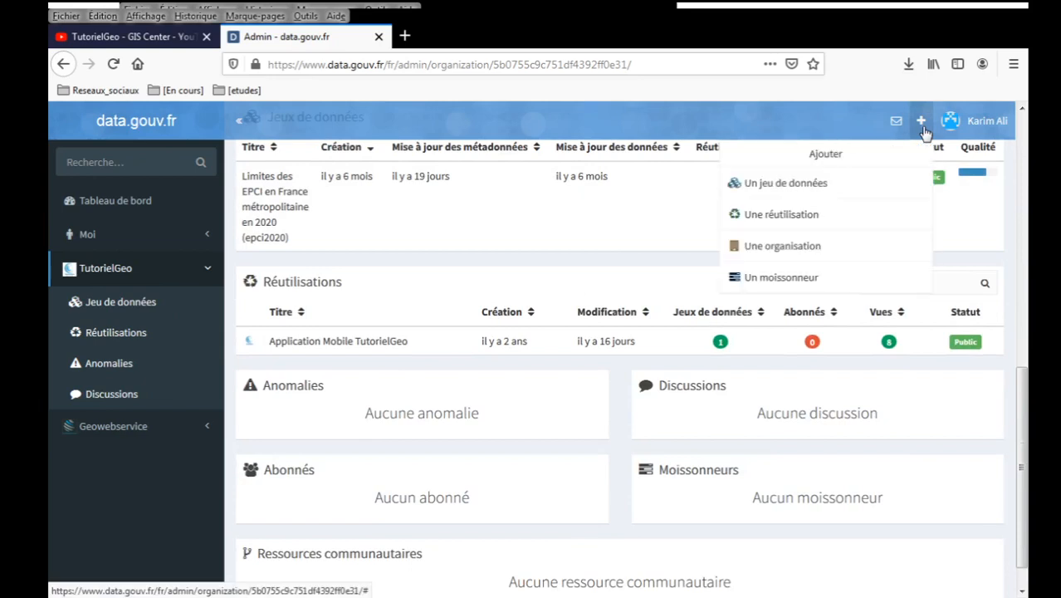
click(793, 188)
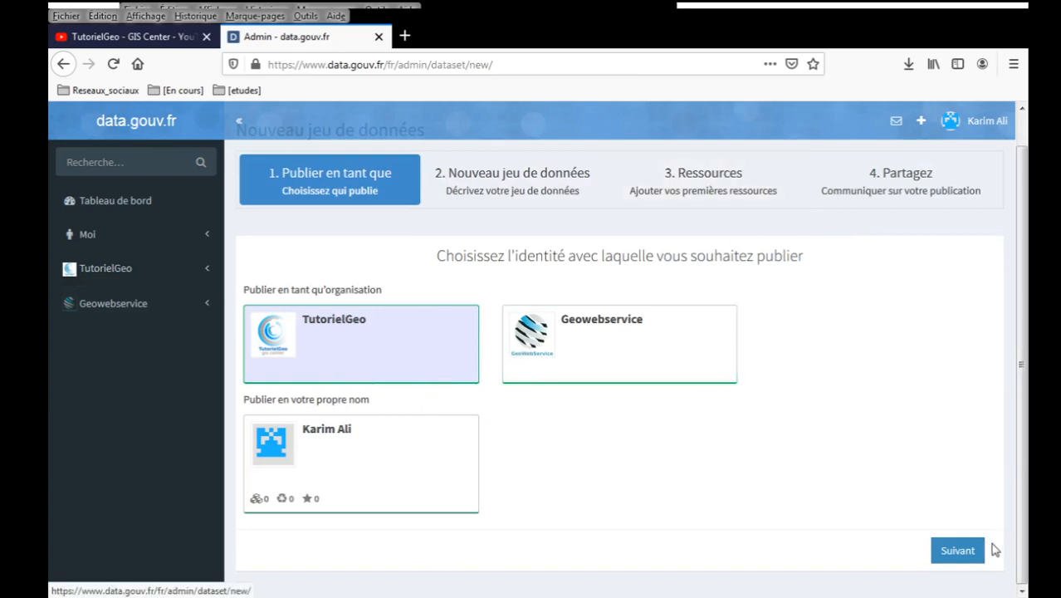
click(963, 556)
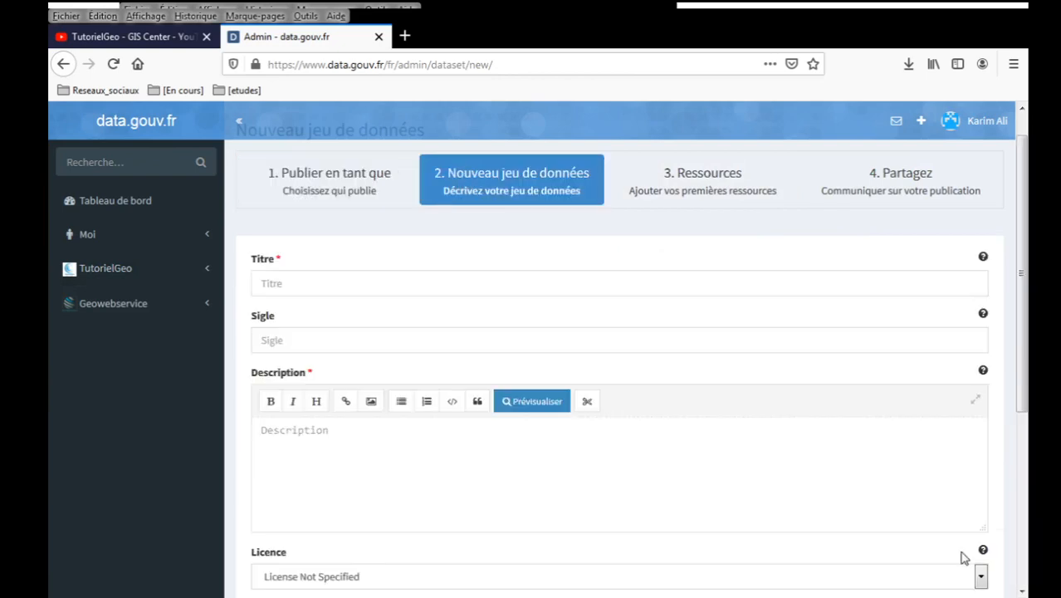
- Title the dataset "Cours d'eau de la région PACA" and set its acronym to "eaux01"
click(438, 285)
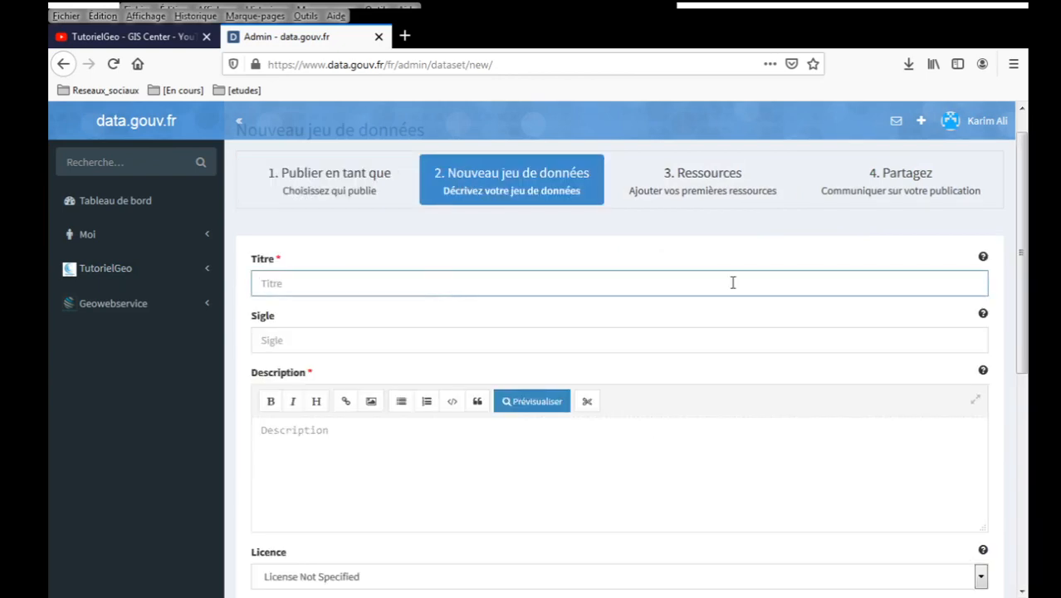
key(alt+Tab)
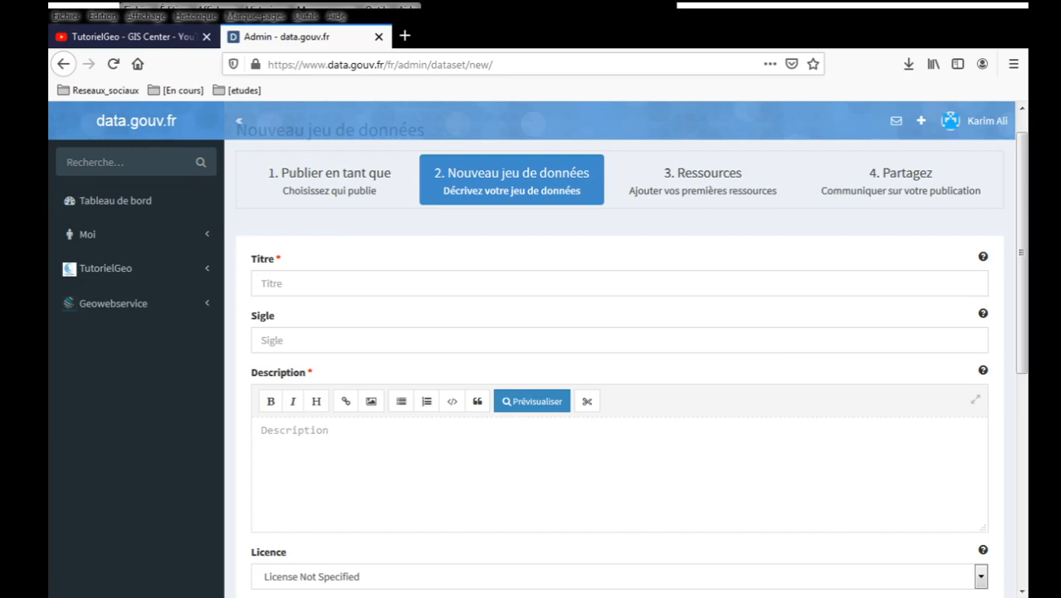
click(310, 282)
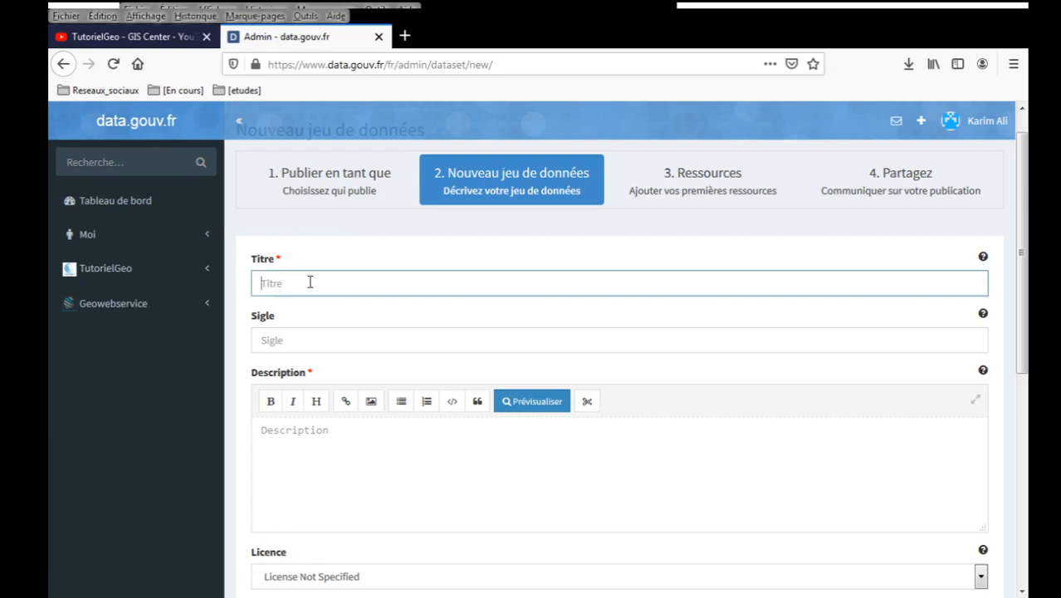
text(Cours d'eau de la régio)
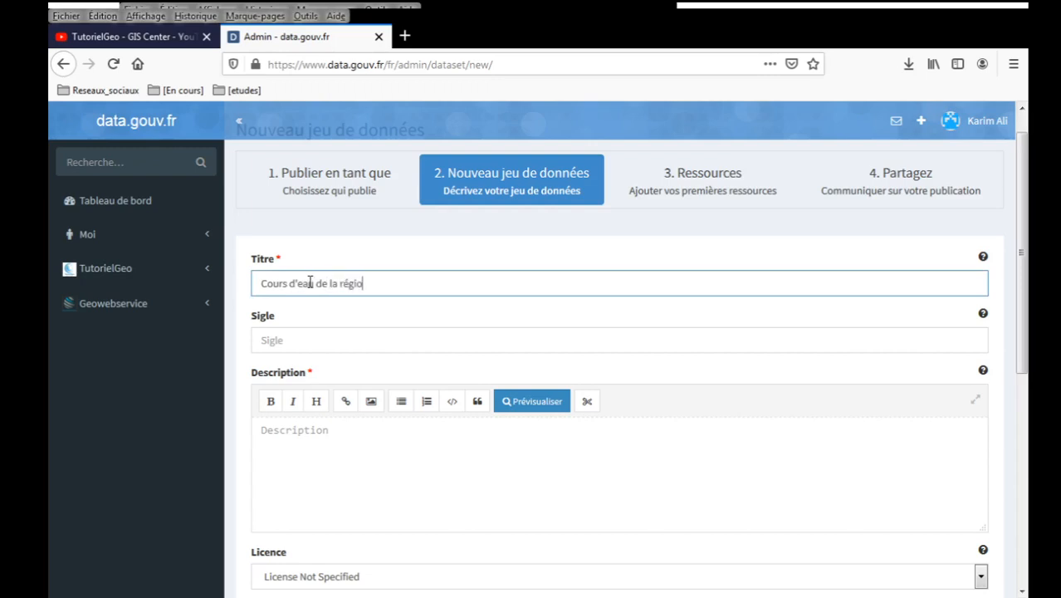
text(n PACA)
click(342, 336)
mouse_move(984, 318)
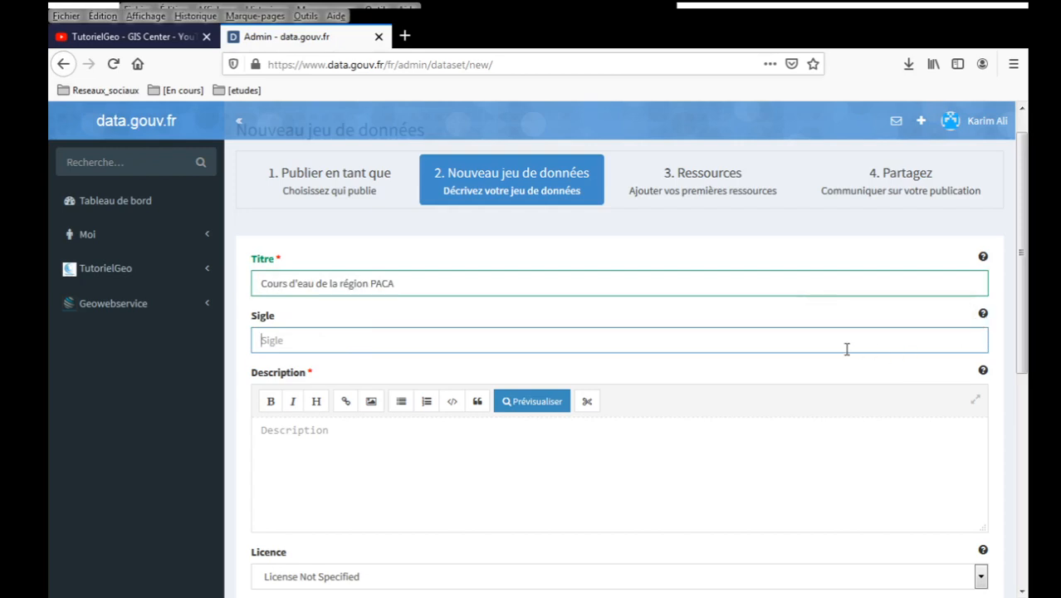
text(eaux01)
- Enter the description "Cours d'eau de la région PACA issue d'Open Street Map en date du 15 - 04 - 2020"
scroll(716, 353, down, 2)
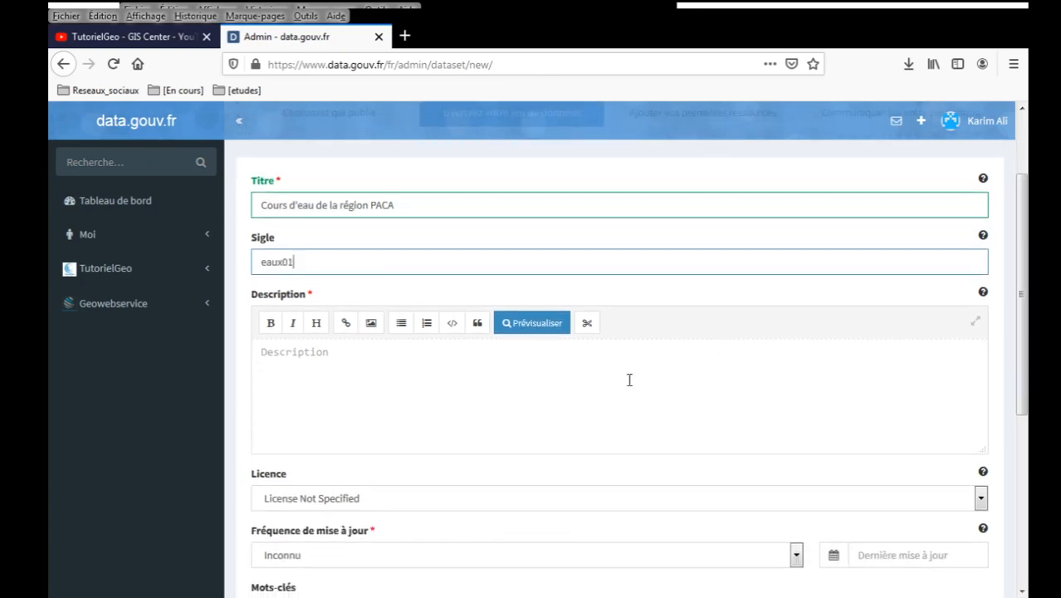
click(630, 379)
text(Cours d'eau is)
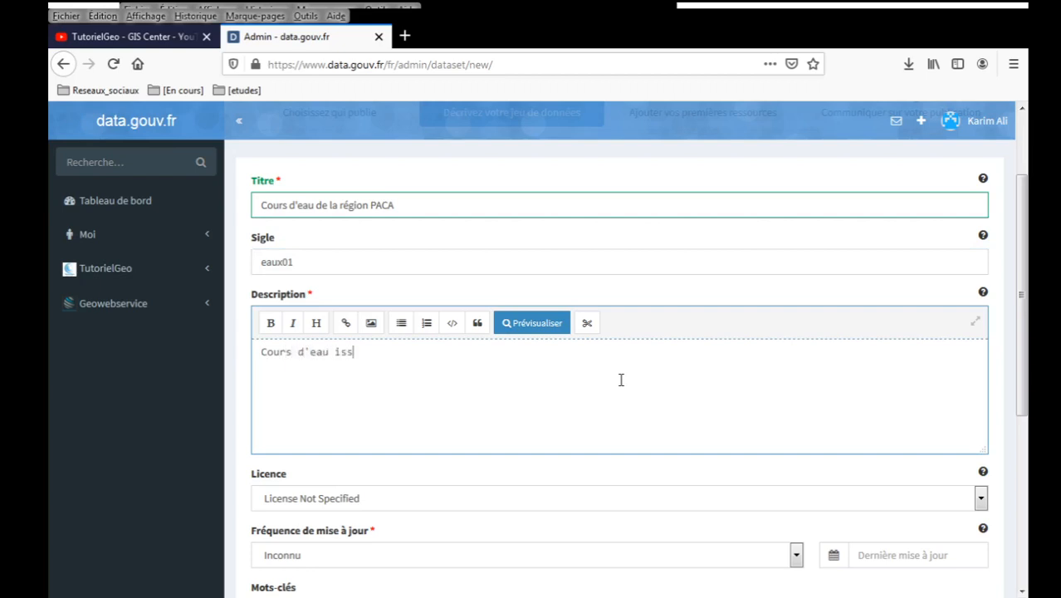
text(s)
key(BackSpace)
key(BackSpace)
key(BackSpace)
text(de la région PAAC)
key(BackSpace)
key(BackSpace)
text(CA issue d')
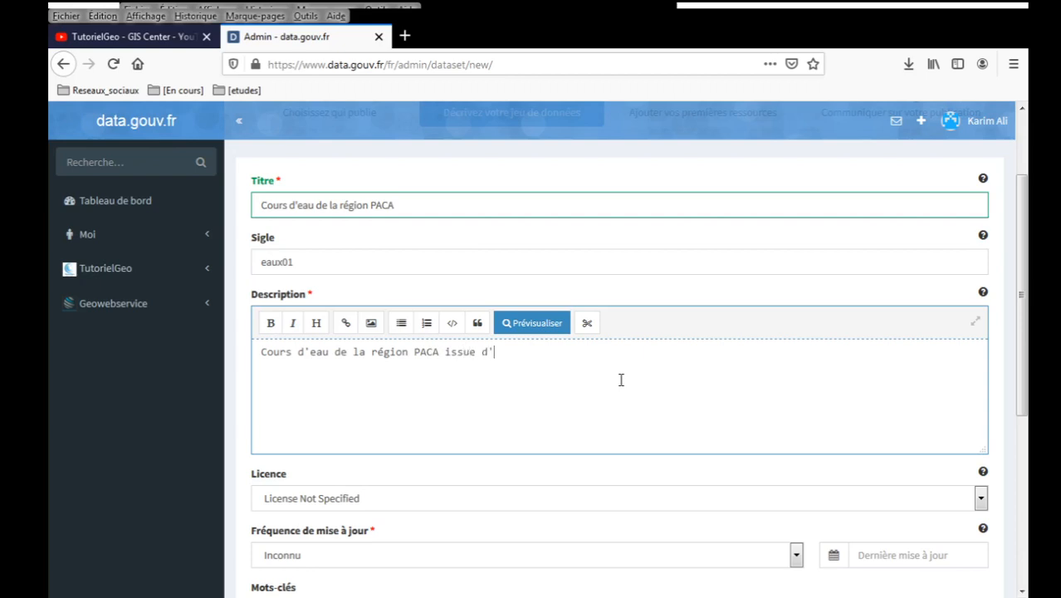
text(Open Street Map en date du )
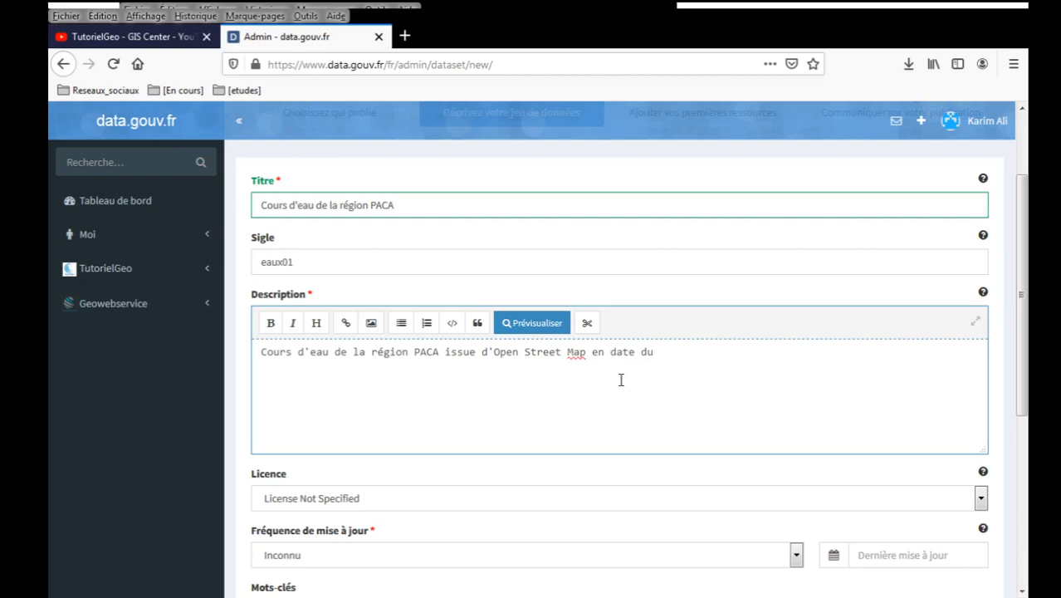
text(15 -04 - 2020)
click(684, 352)
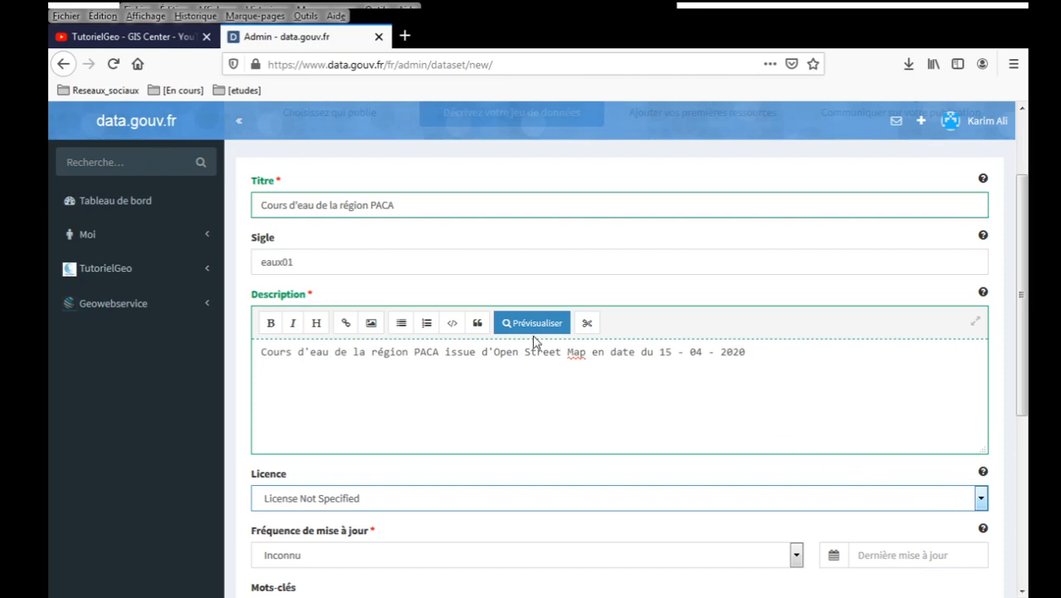
- Set the licence to Creative Commons Attribution and the update frequency to "Sans régularité"
click(414, 247)
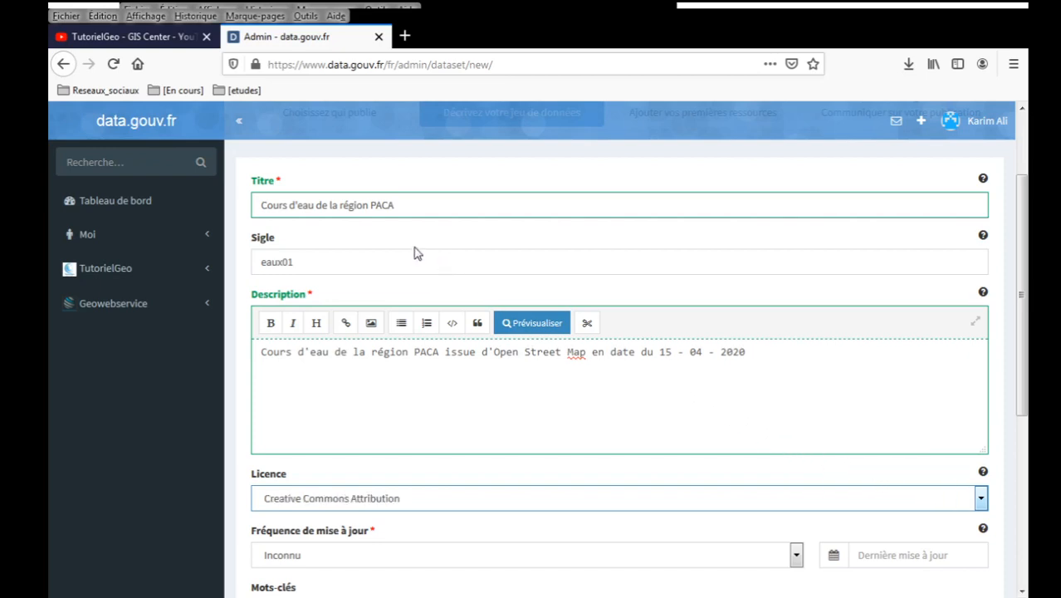
drag(1019, 372, 1010, 458)
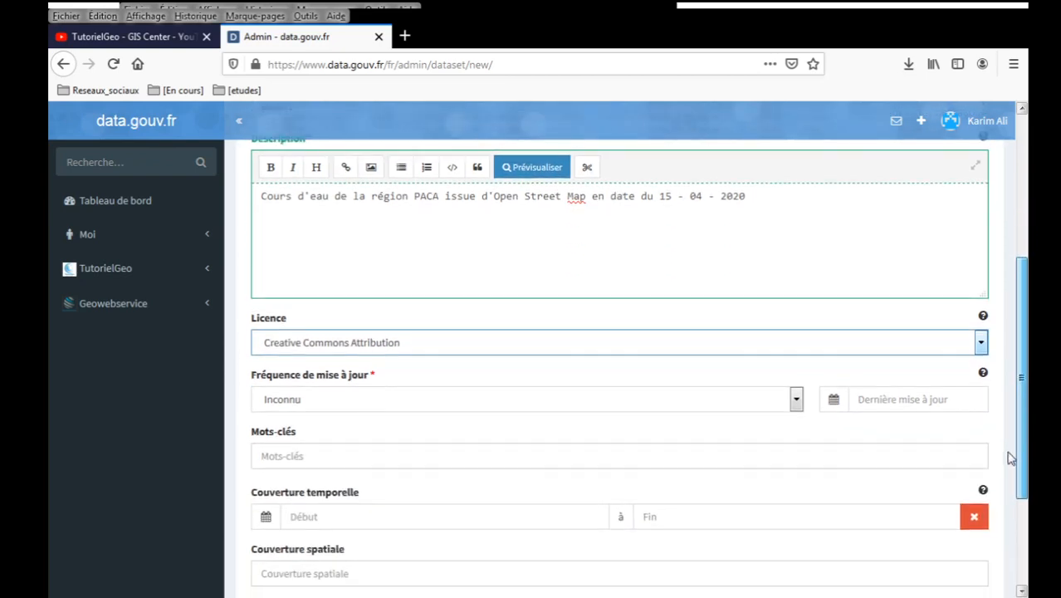
click(797, 399)
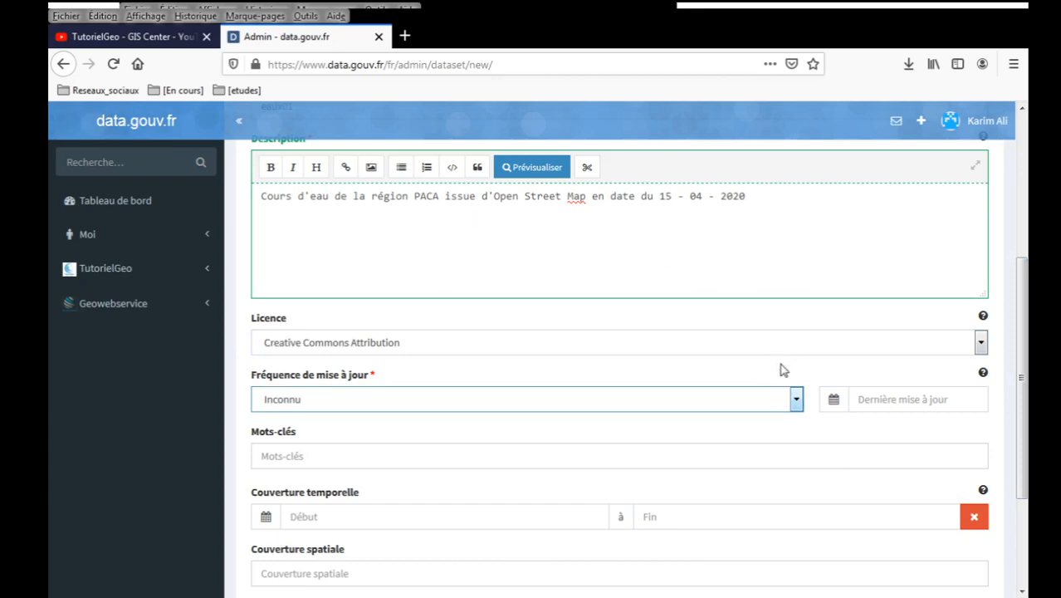
key(s)
- Set the dataset's last update date to 15/04/2020
click(884, 401)
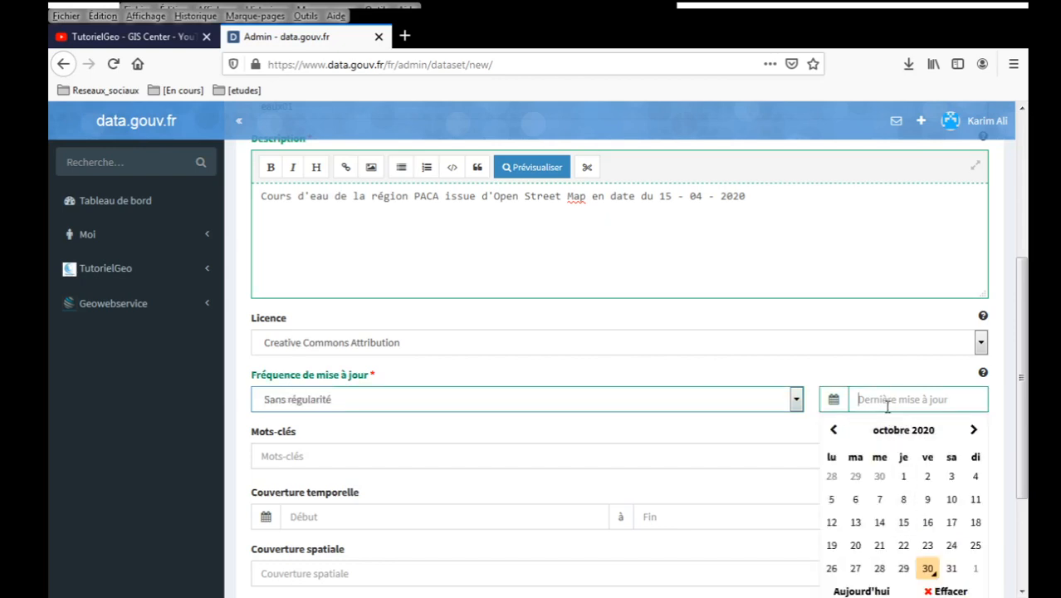
click(833, 430)
click(833, 431)
click(833, 431)
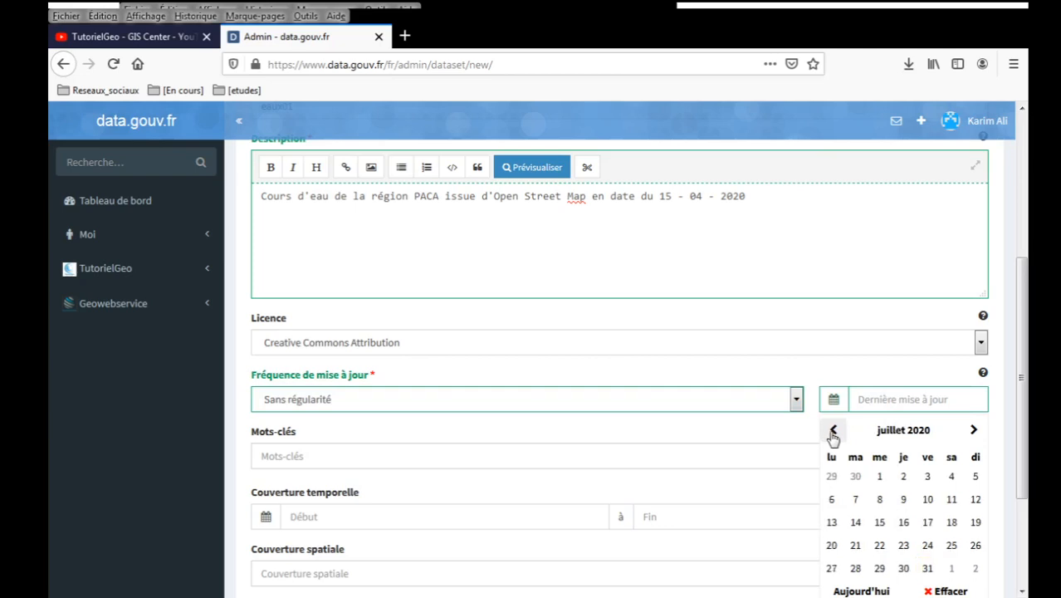
click(834, 431)
click(833, 431)
click(833, 431)
click(879, 523)
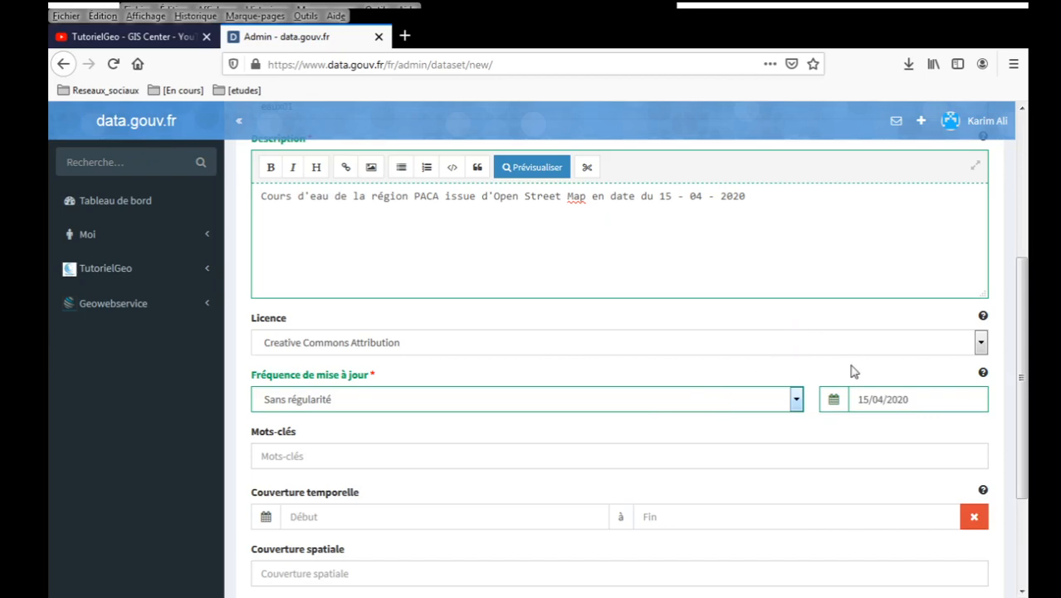
- Add the keywords "environnement", "eau-de-surface" and "environnement-naturel" to the dataset
drag(1023, 398, 1008, 455)
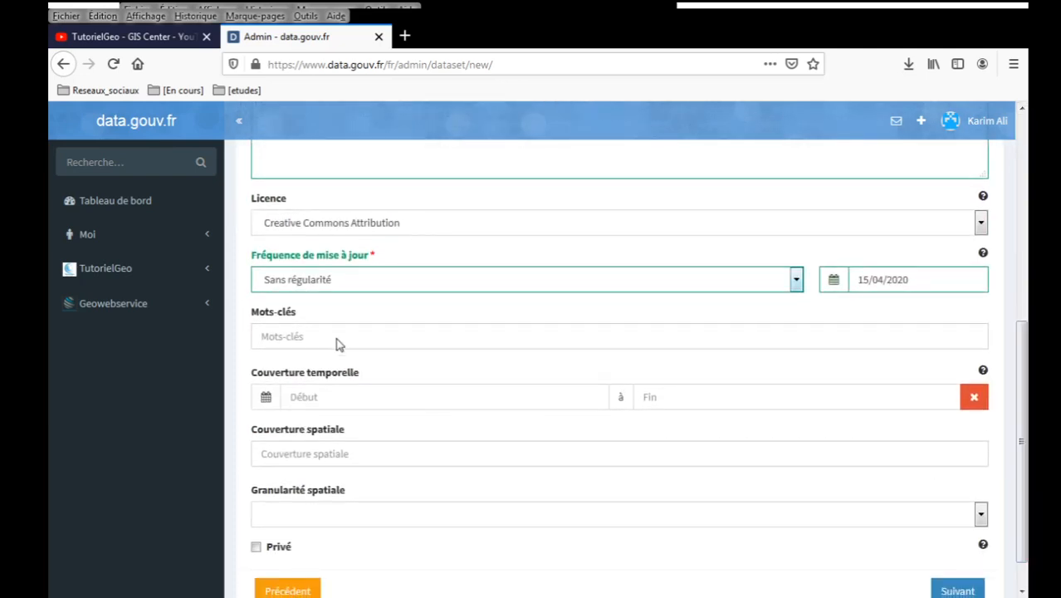
click(489, 335)
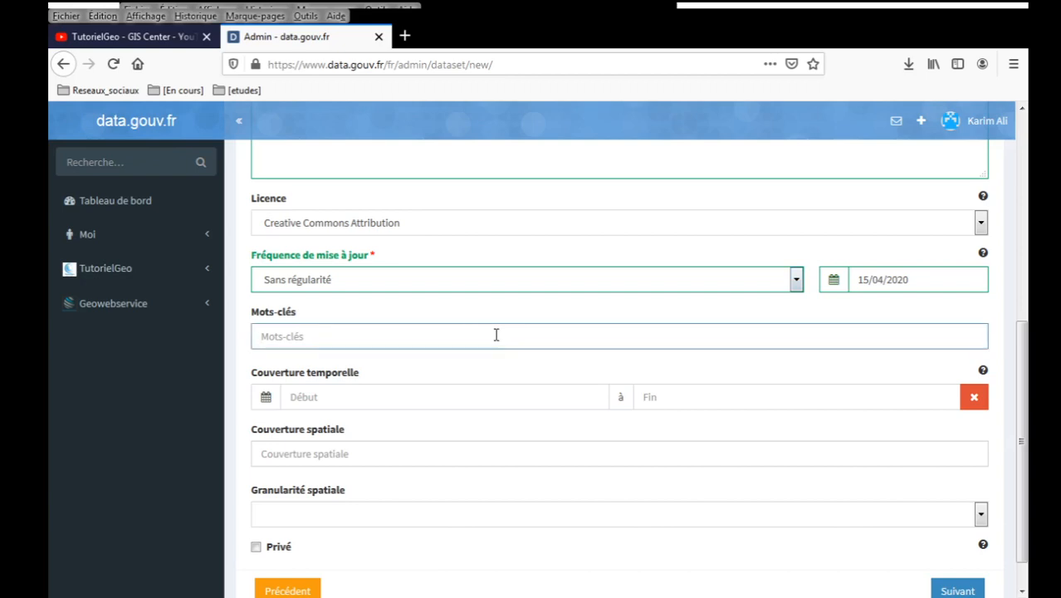
text(Env)
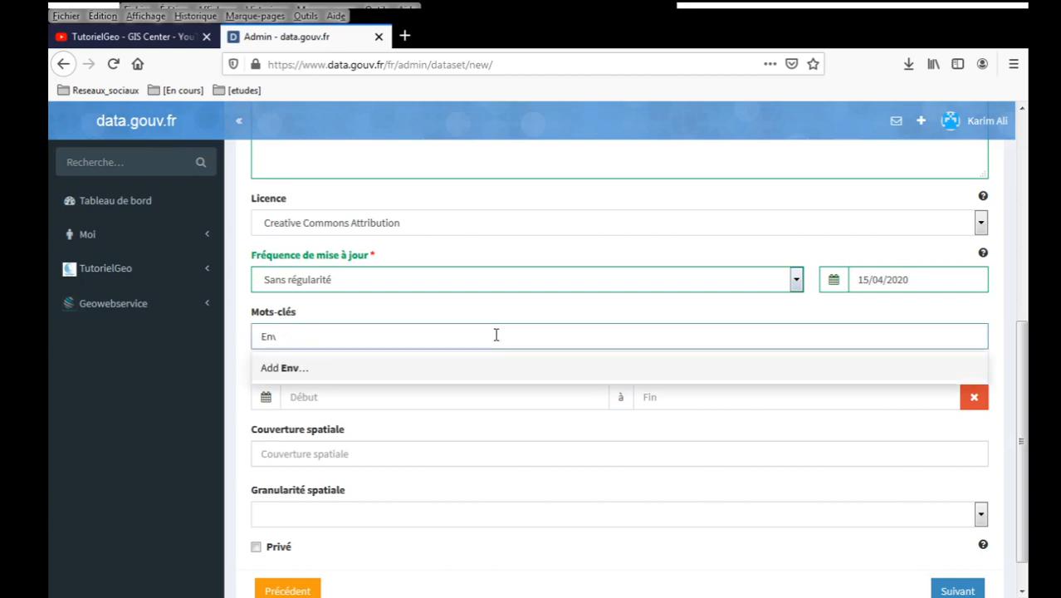
text(nvrio)
key(BackSpace)
key(BackSpace)
key(BackSpace)
text(or)
key(BackSpace)
key(BackSpace)
text(ironn)
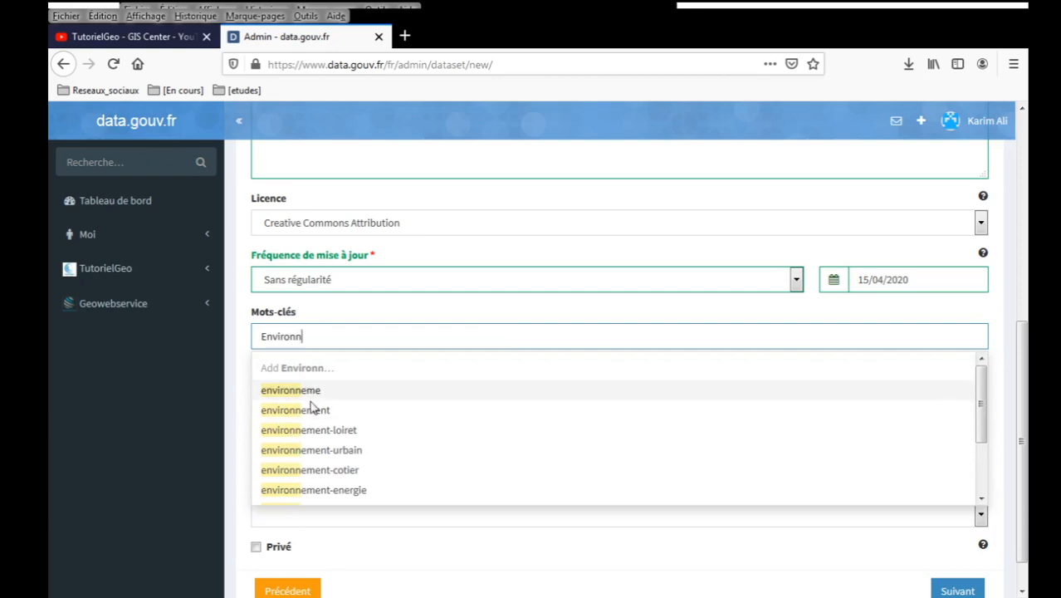
click(312, 409)
text(eau)
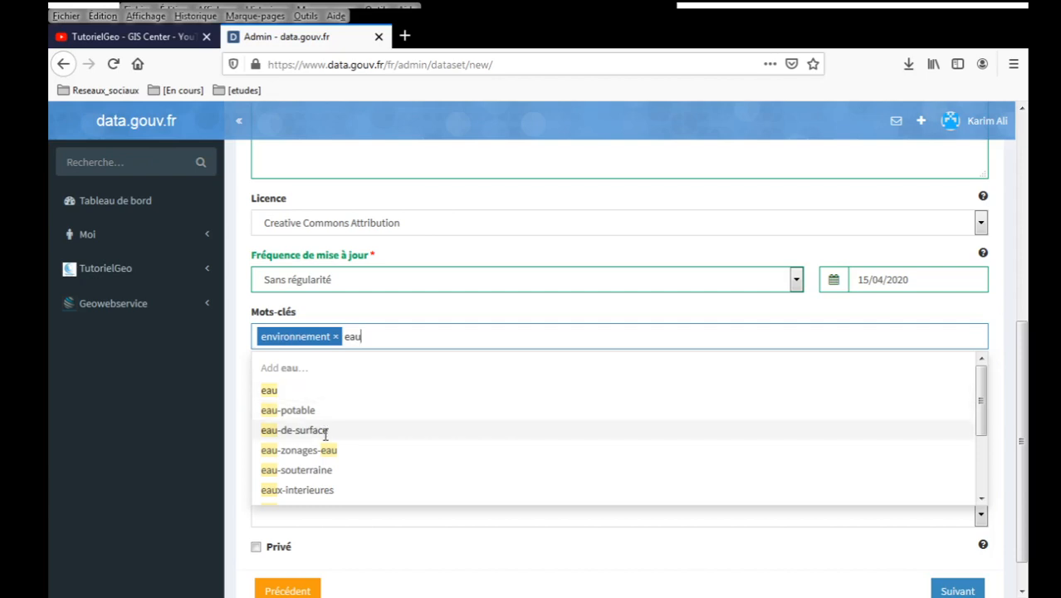
click(326, 430)
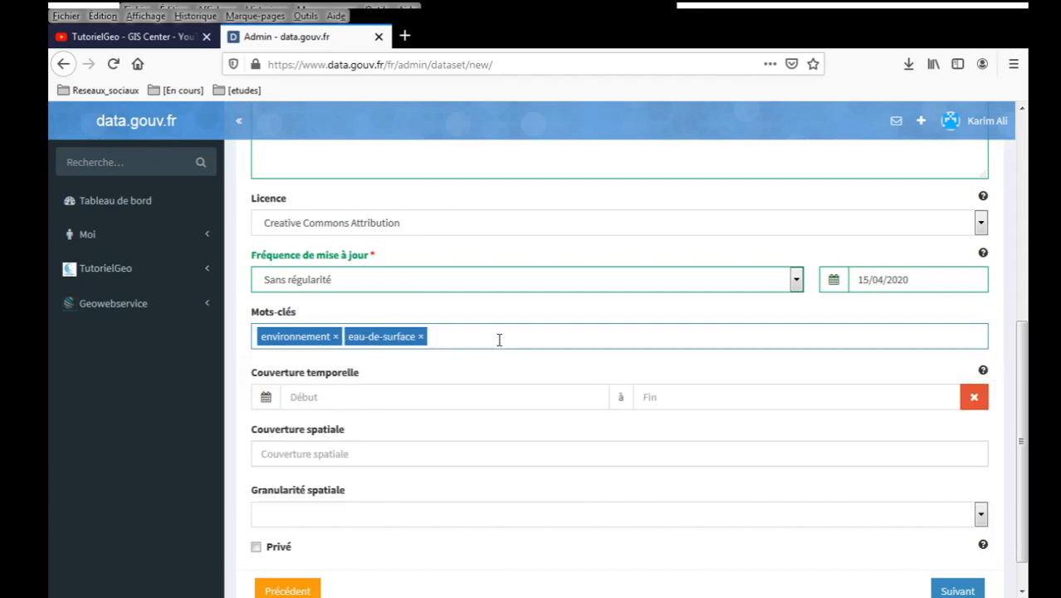
text(nature)
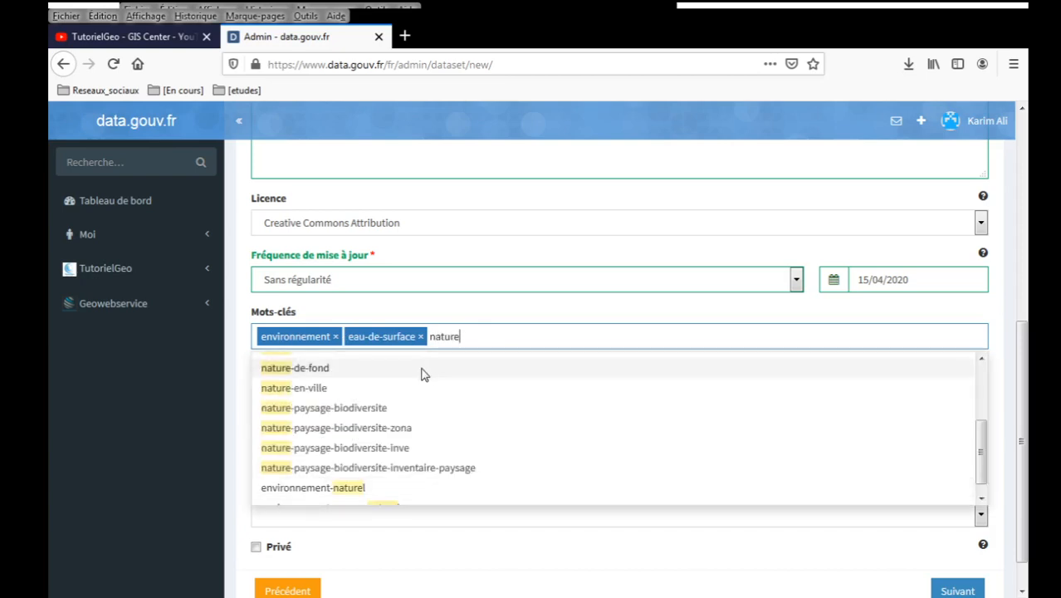
click(358, 490)
click(533, 403)
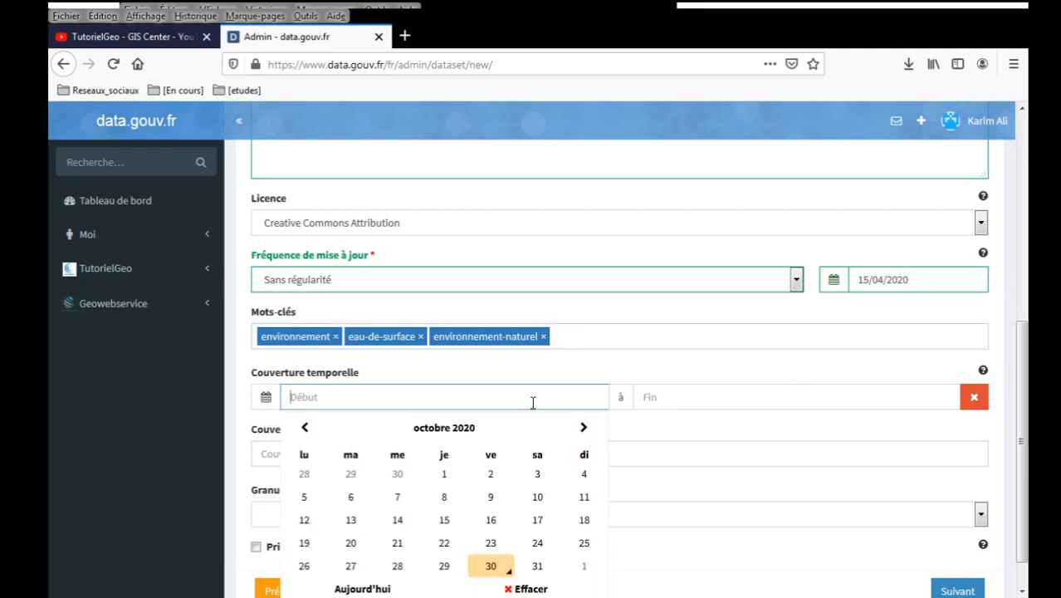
click(635, 338)
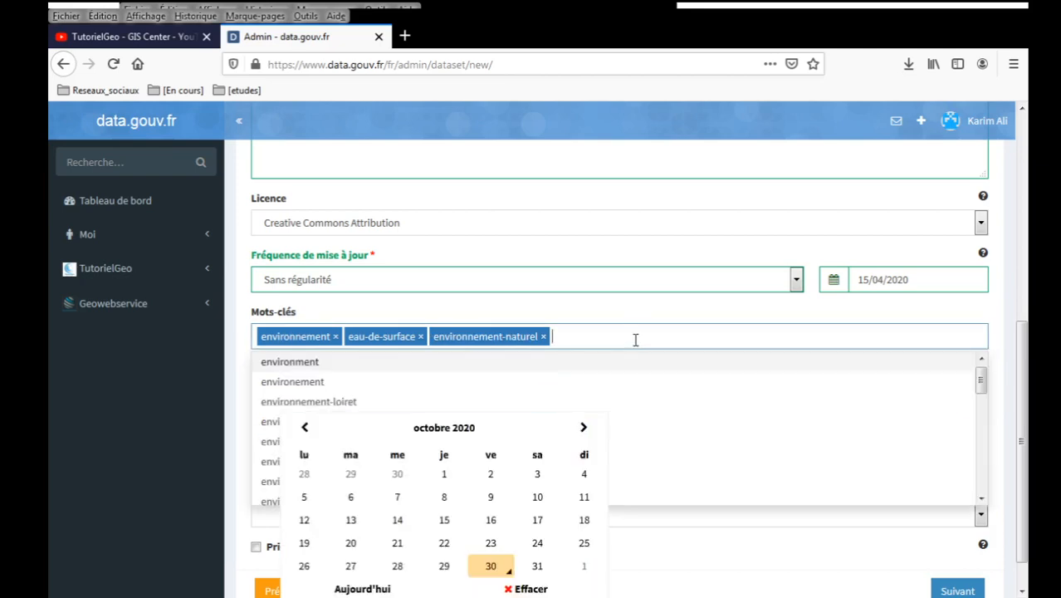
scroll(606, 357, up, 2)
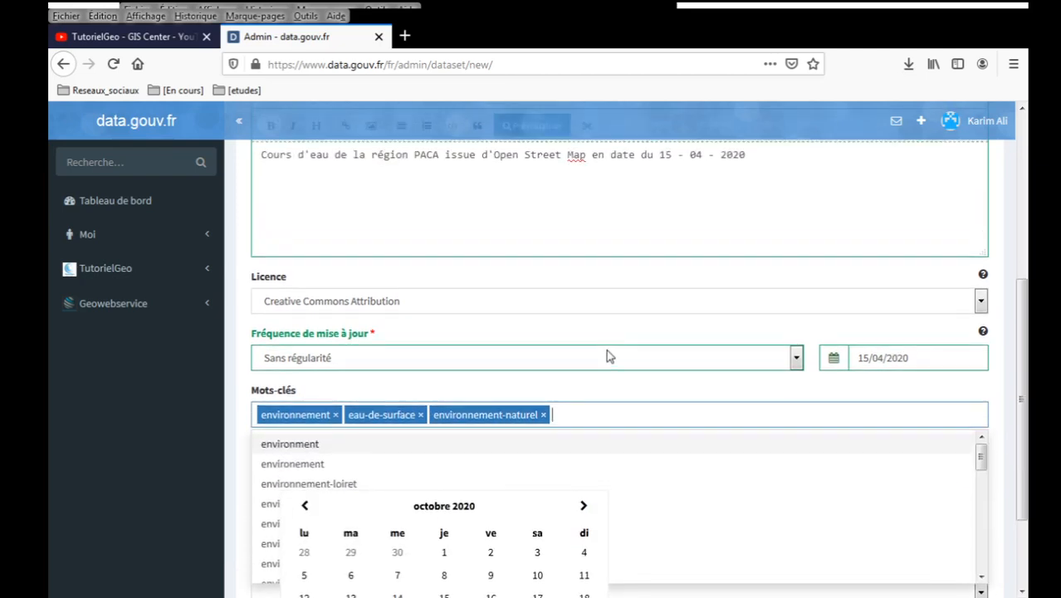
- Set the dataset's spatial coverage to the custom value "Région PACA"
click(610, 382)
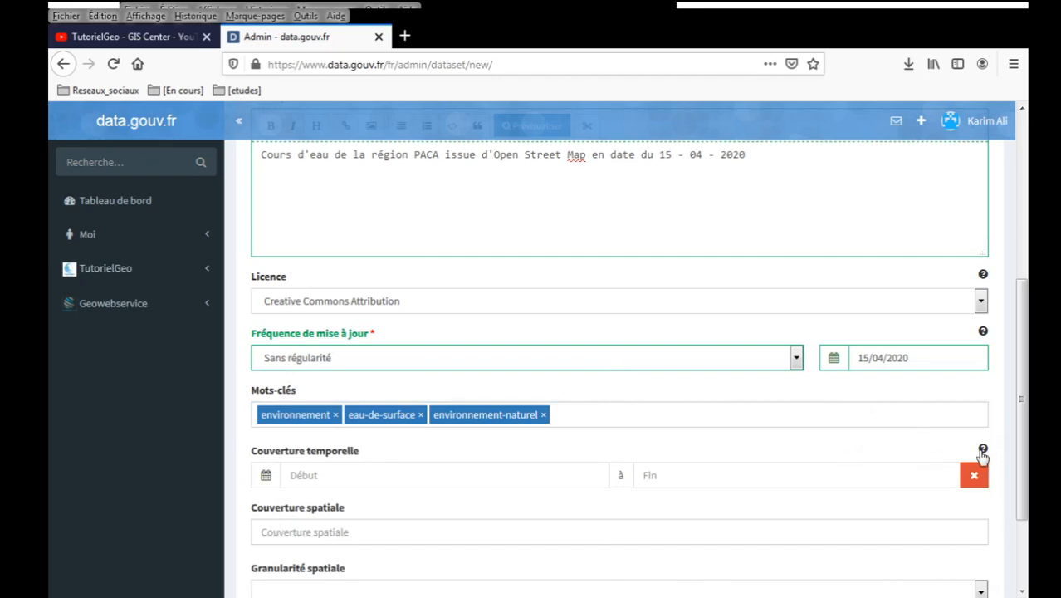
mouse_move(982, 454)
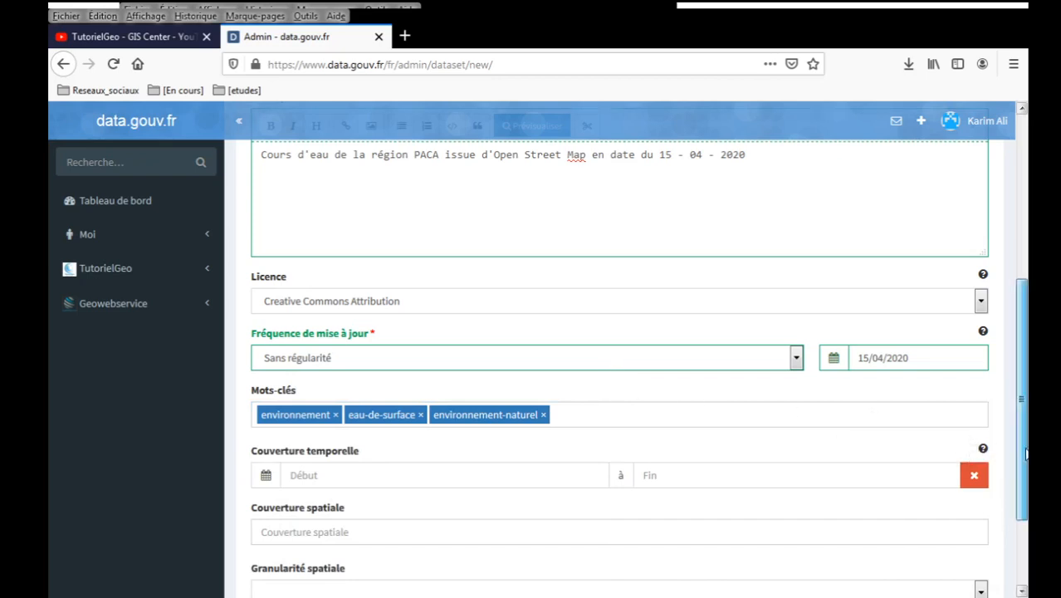
scroll(1004, 536, down, 3)
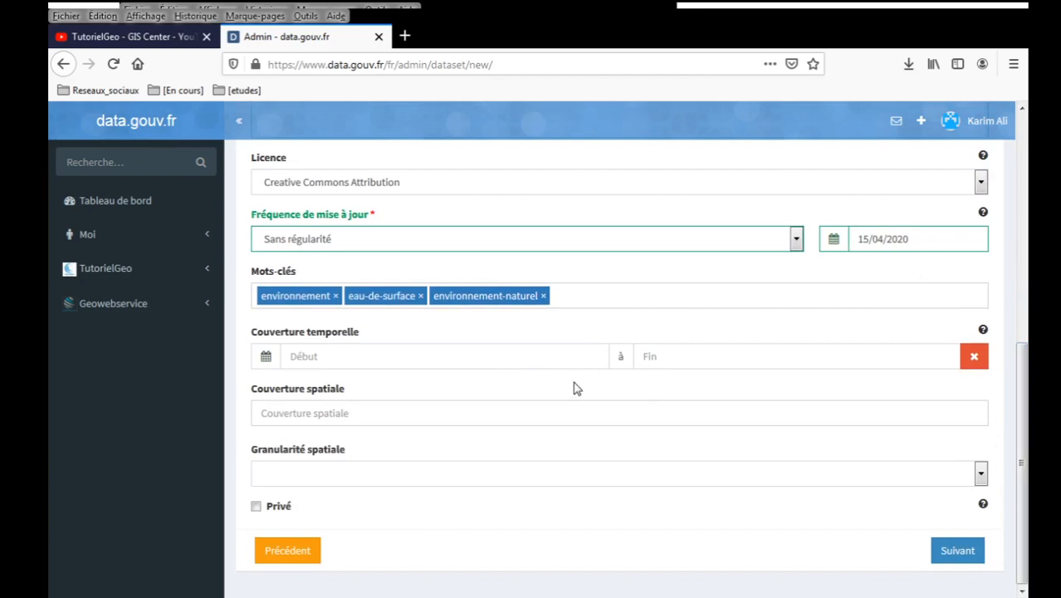
click(973, 360)
click(505, 418)
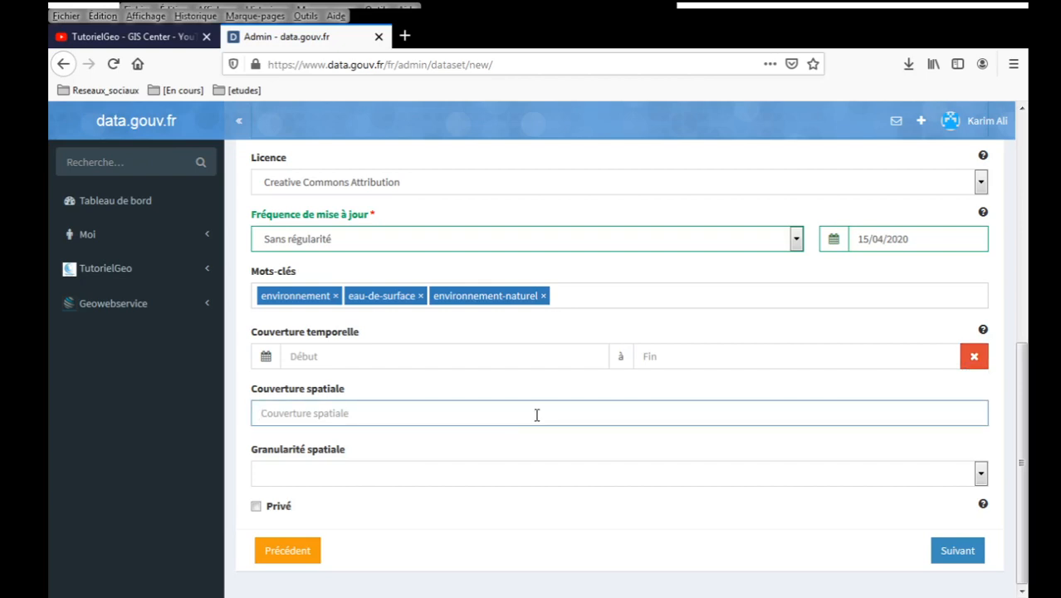
text(Régio)
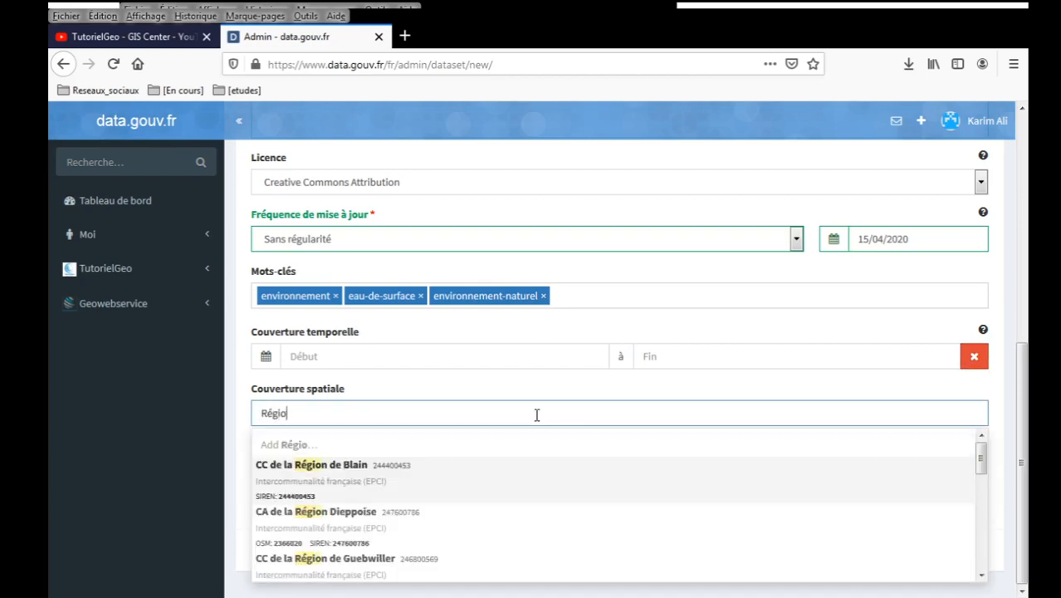
text(n PACA)
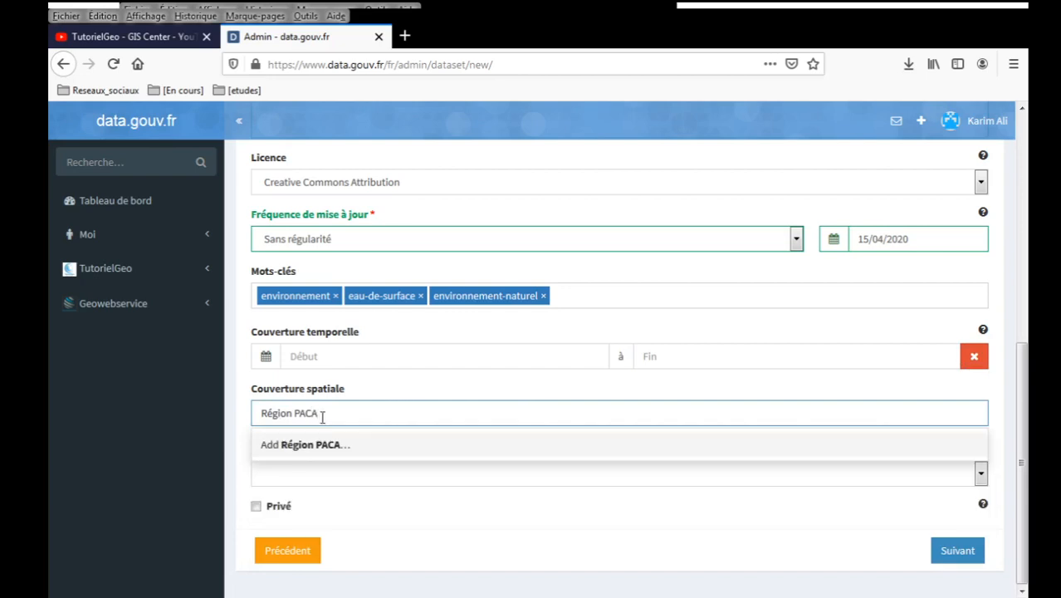
click(312, 446)
- Set the spatial granularity to "Région française" and review the completed description form
click(337, 474)
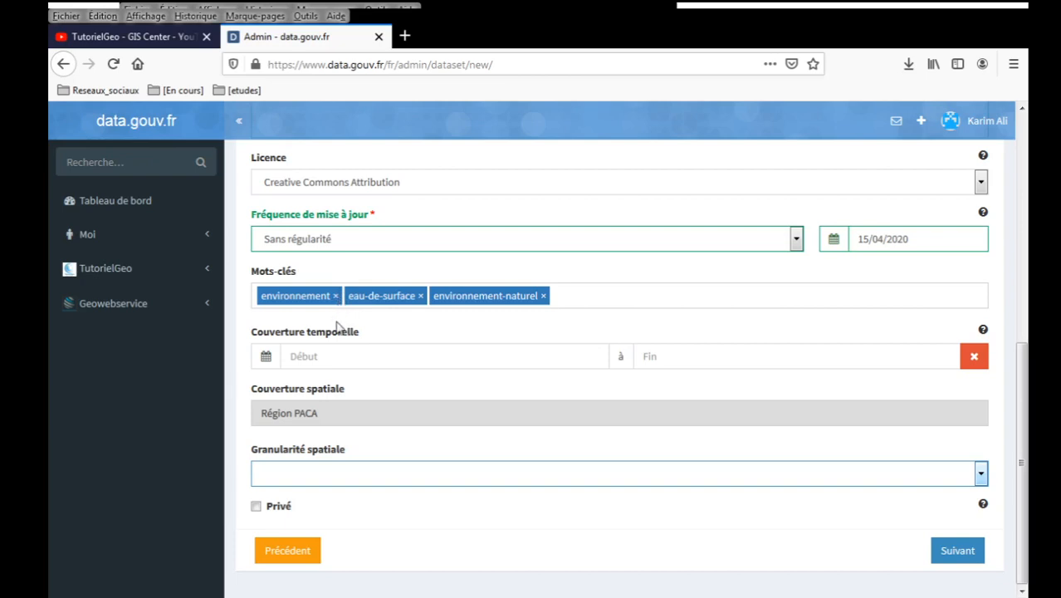
click(332, 402)
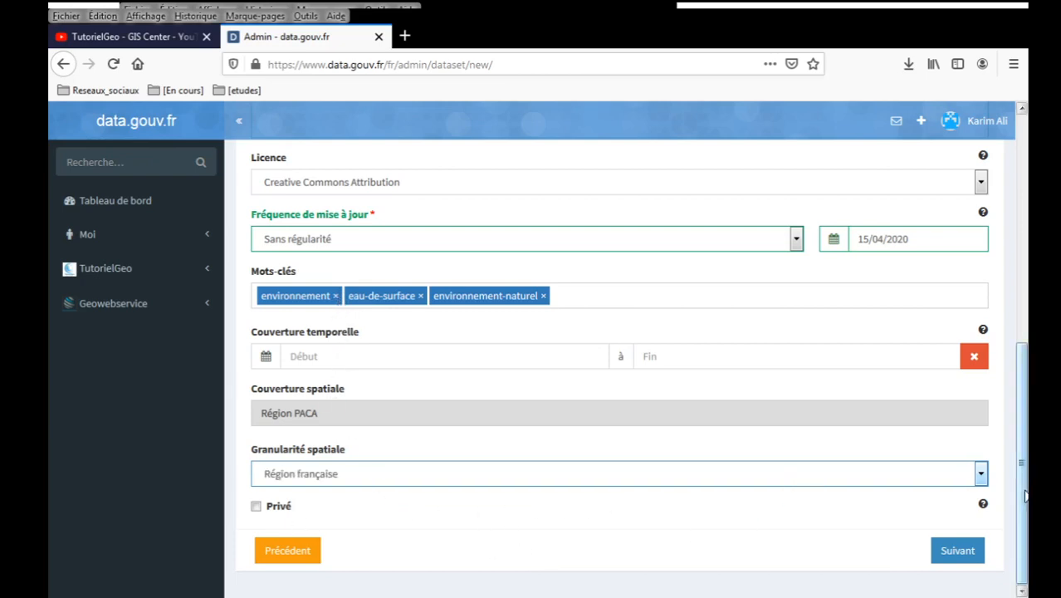
mouse_move(984, 508)
scroll(1000, 411, up, 5)
scroll(1000, 287, up, 2)
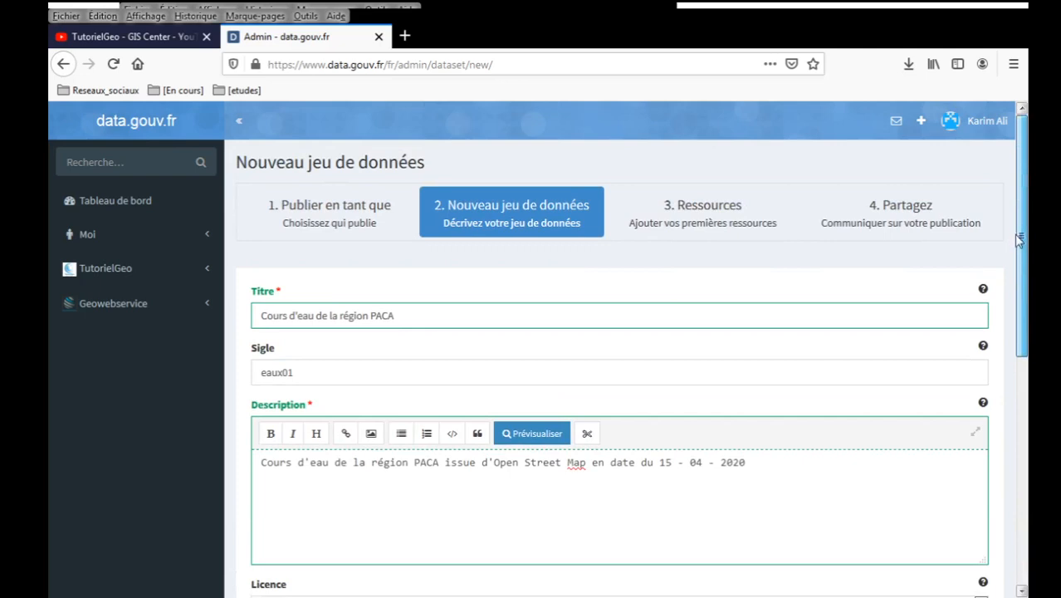
drag(1020, 240, 990, 538)
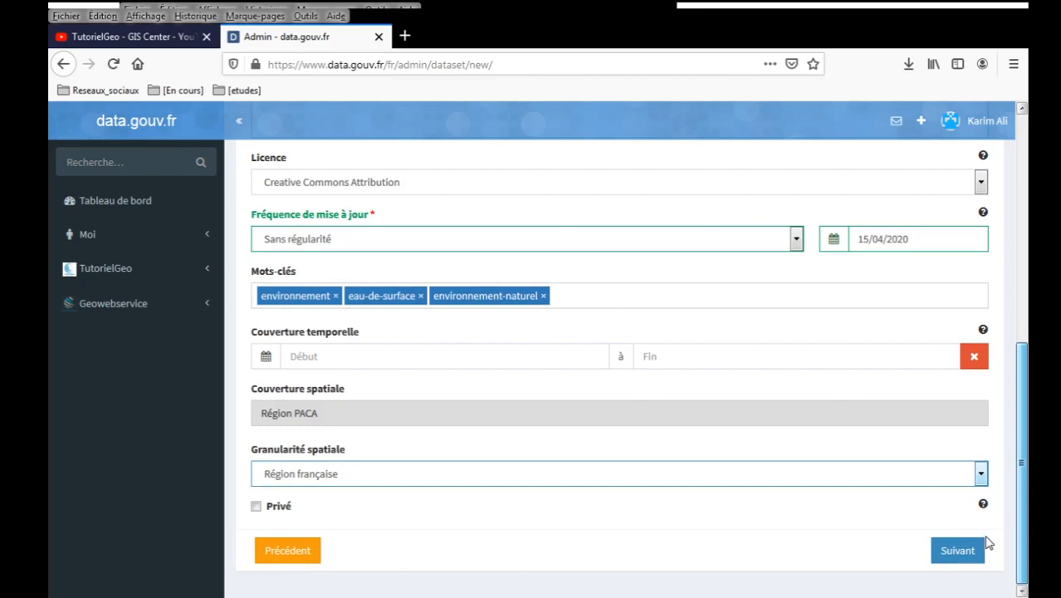
click(391, 411)
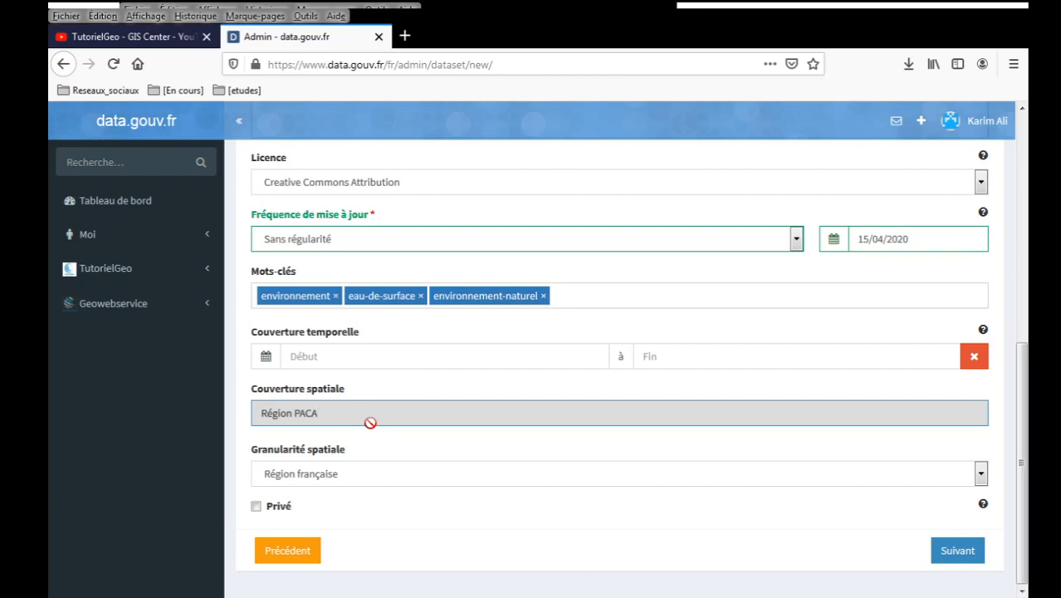
- Set the spatial granularity to "Commune française" and continue to the resources stage
click(399, 471)
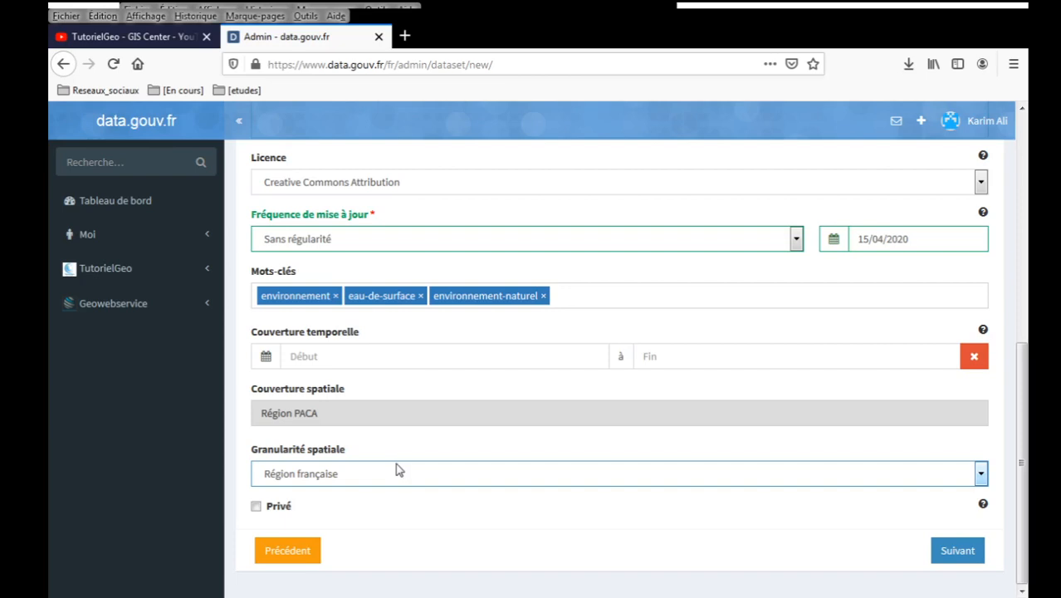
key(Down)
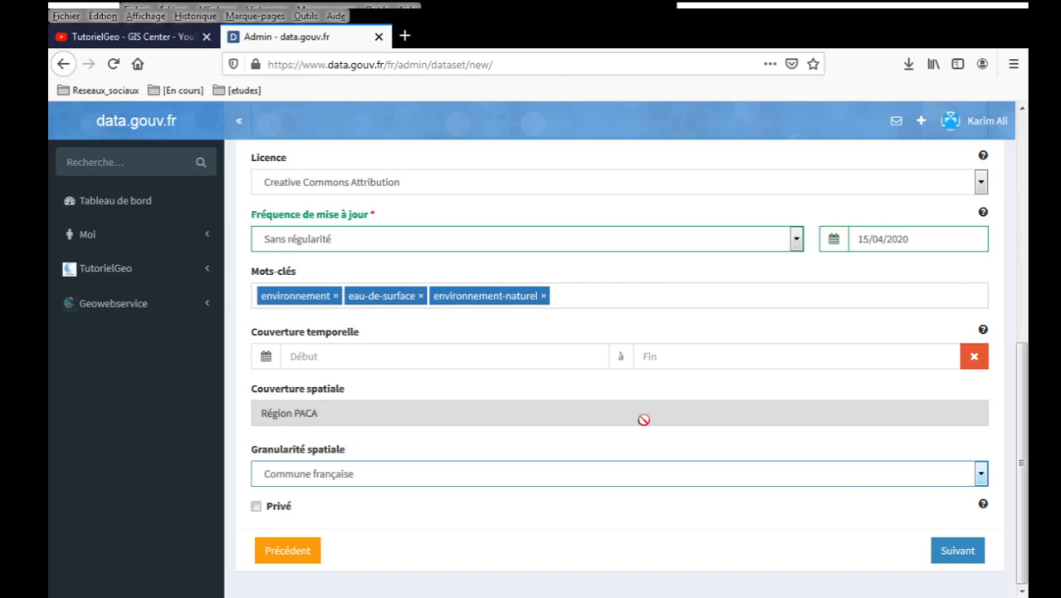
click(961, 557)
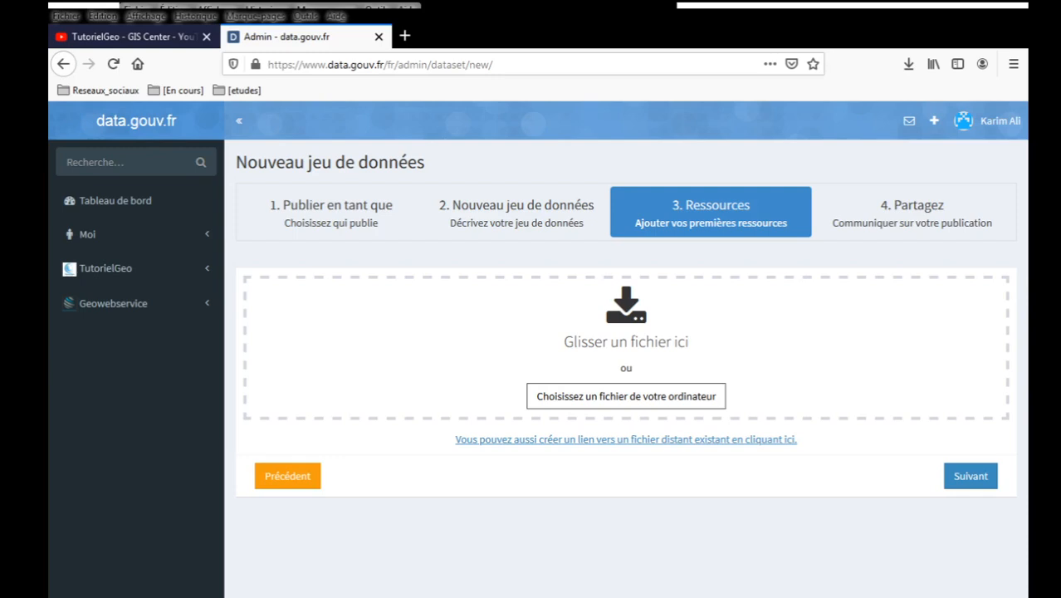
- Upload provence-alpes-cote-d-azur-latest-free.shp.zip from the computer and title the resource "Cours d'eau de la réion PACA"
click(611, 396)
click(786, 469)
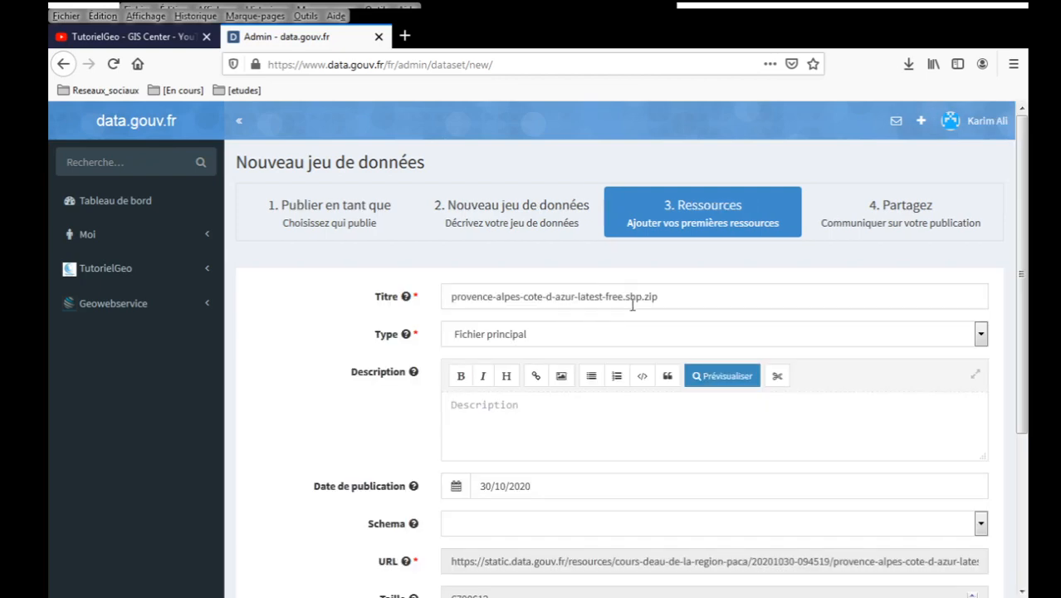
triple_click(693, 296)
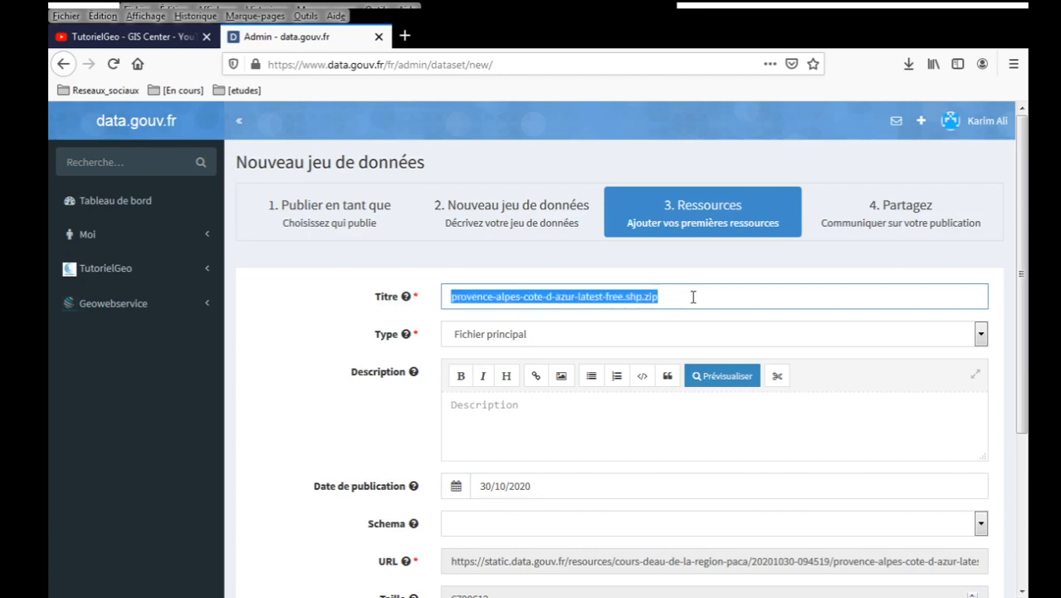
text(Cours d'eau)
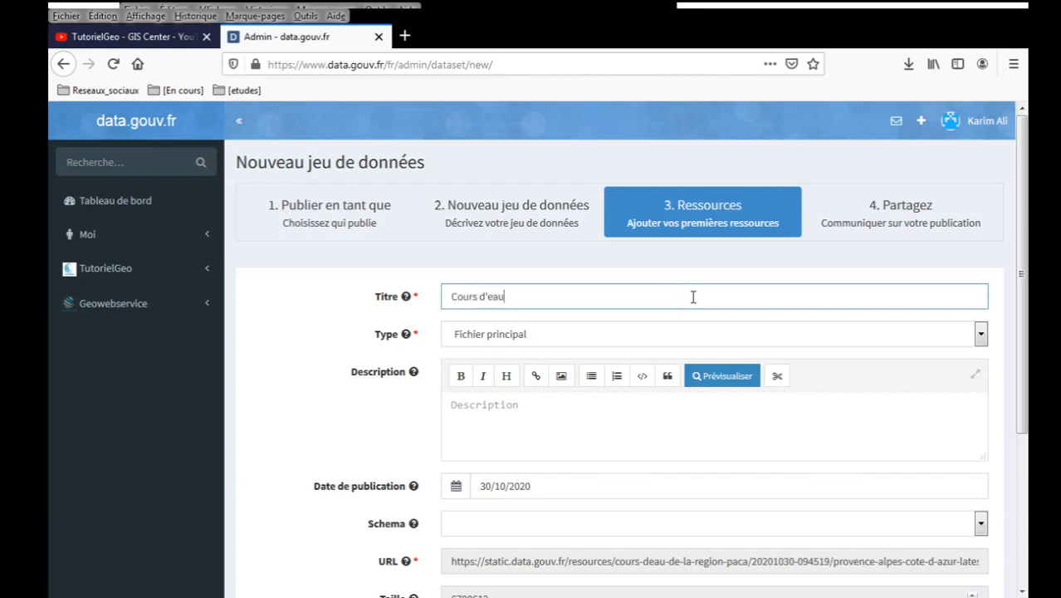
text( de la réion PACA)
- Enter the resource description "Données au format shapefile en WGS 84 (EPSG : 4326)"
click(507, 404)
text(Dpnnée)
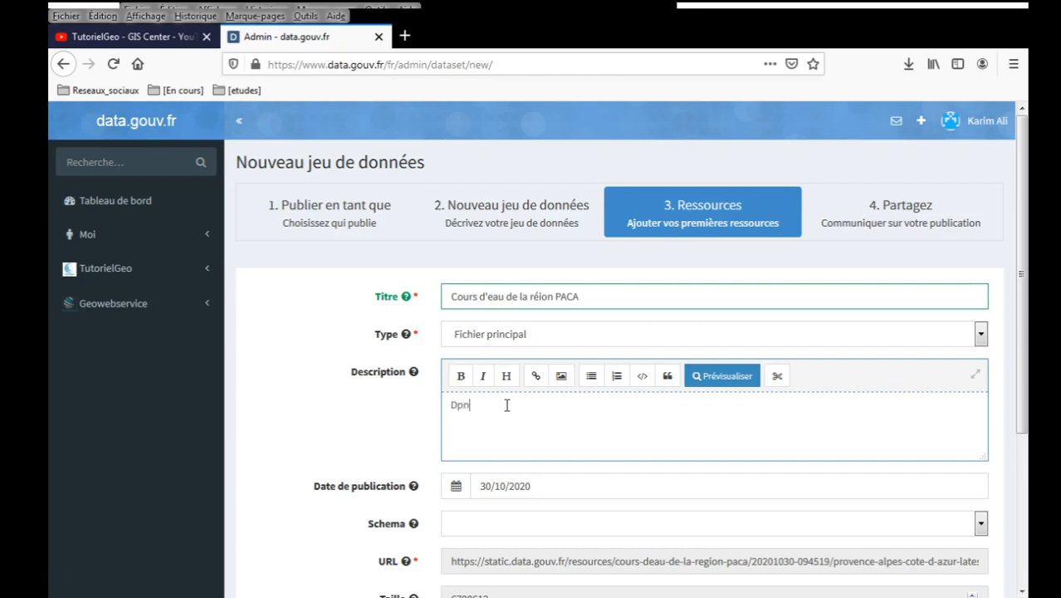
key(BackSpace)
key(BackSpace)
key(BackSpace)
key(BackSpace)
key(BackSpace)
text(onnées au format shapefile en lam)
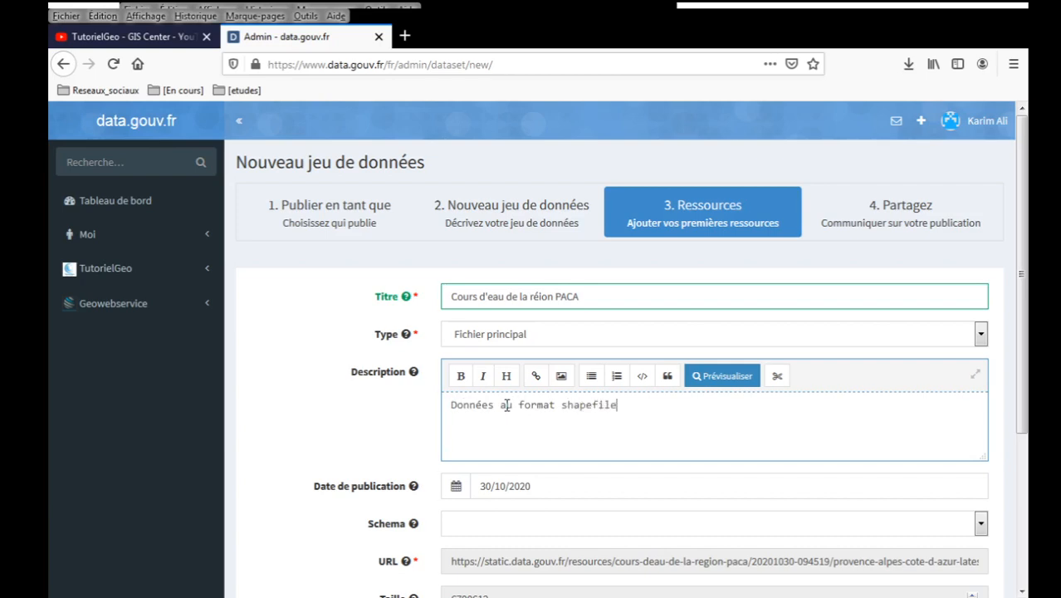
key(BackSpace)
key(BackSpace)
text(WGS 84 (E)
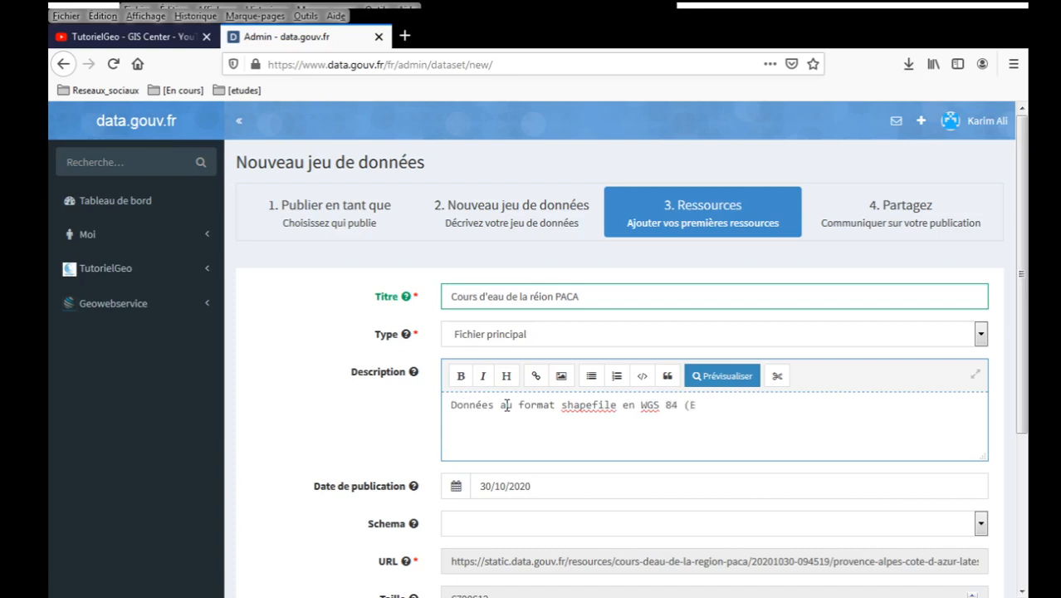
text(PSG : 4326)
- Examine the resource's schema options and its prefilled file properties, including the format
scroll(286, 490, down, 2)
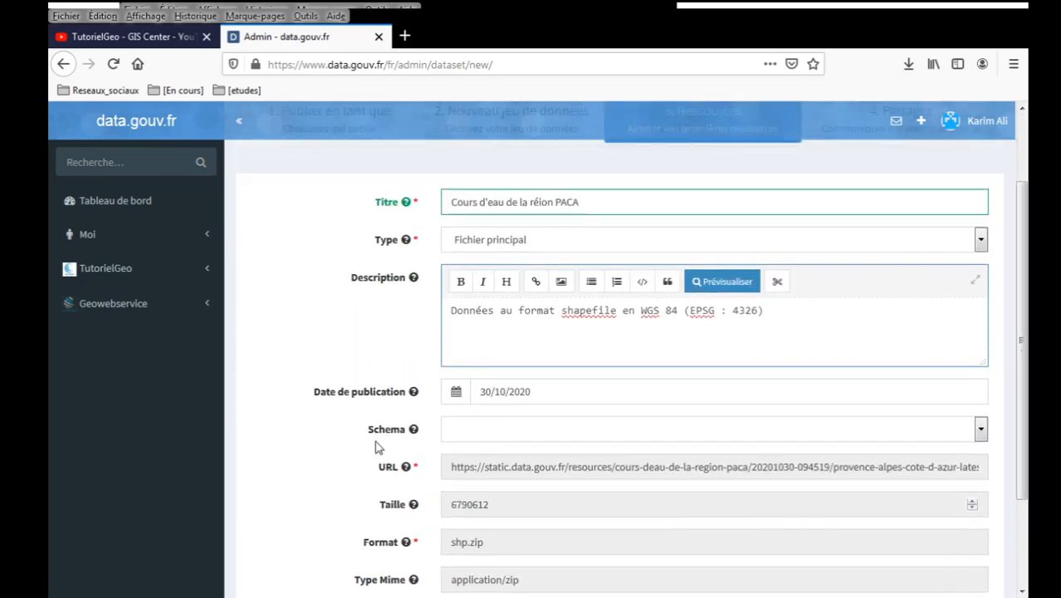
click(415, 431)
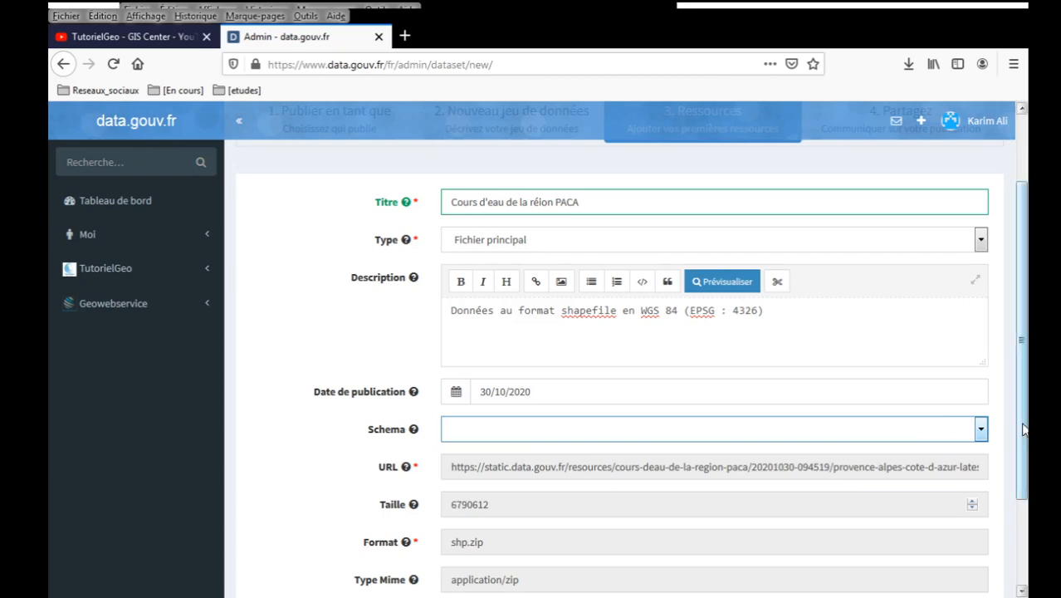
scroll(1021, 432, down, 3)
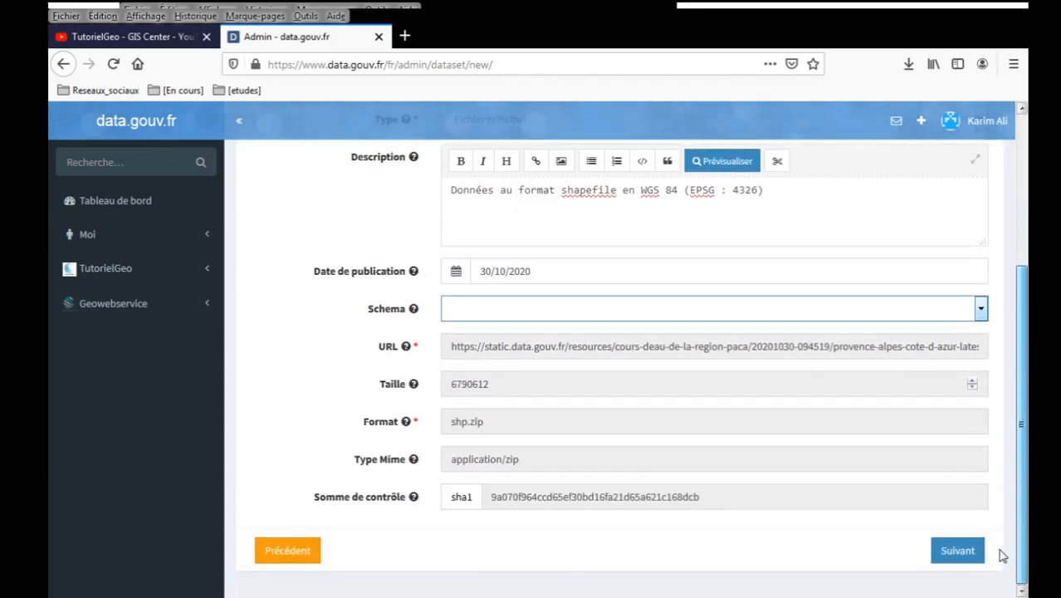
click(493, 430)
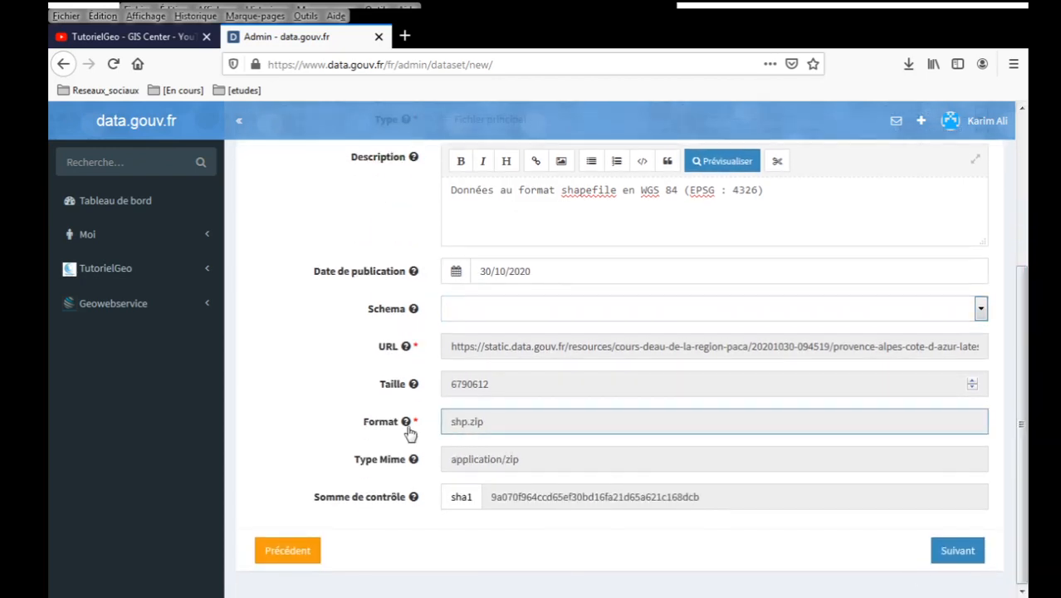
mouse_move(407, 430)
drag(497, 428, 406, 424)
click(496, 427)
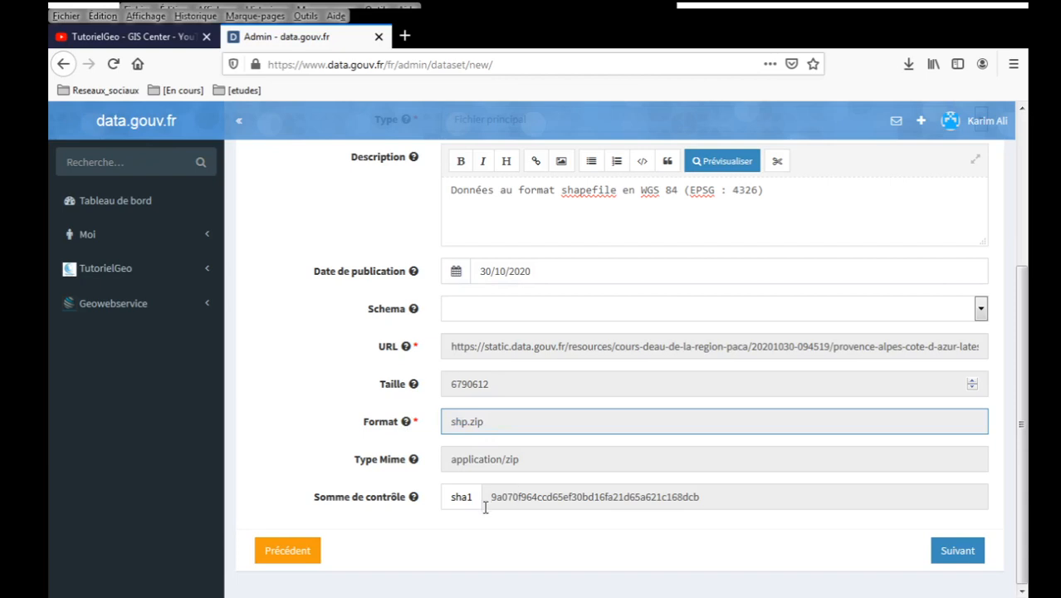
- Correct the resource title to "Cours d'eau de la région PACA" and submit the resource to create the dataset
drag(1024, 554, 1007, 372)
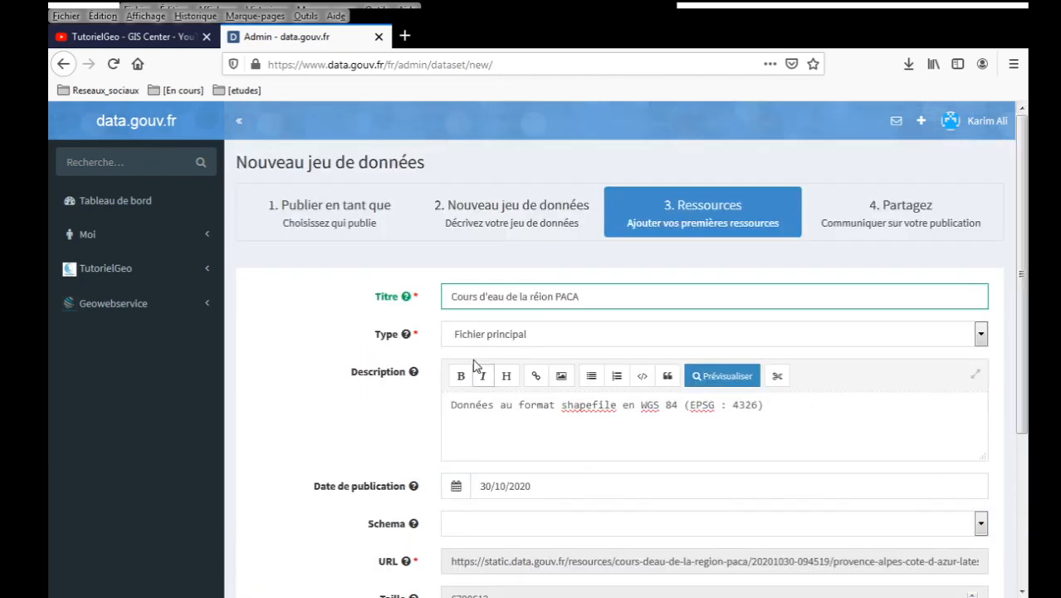
drag(532, 300, 538, 302)
click(538, 300)
text(g)
drag(1020, 352, 1011, 546)
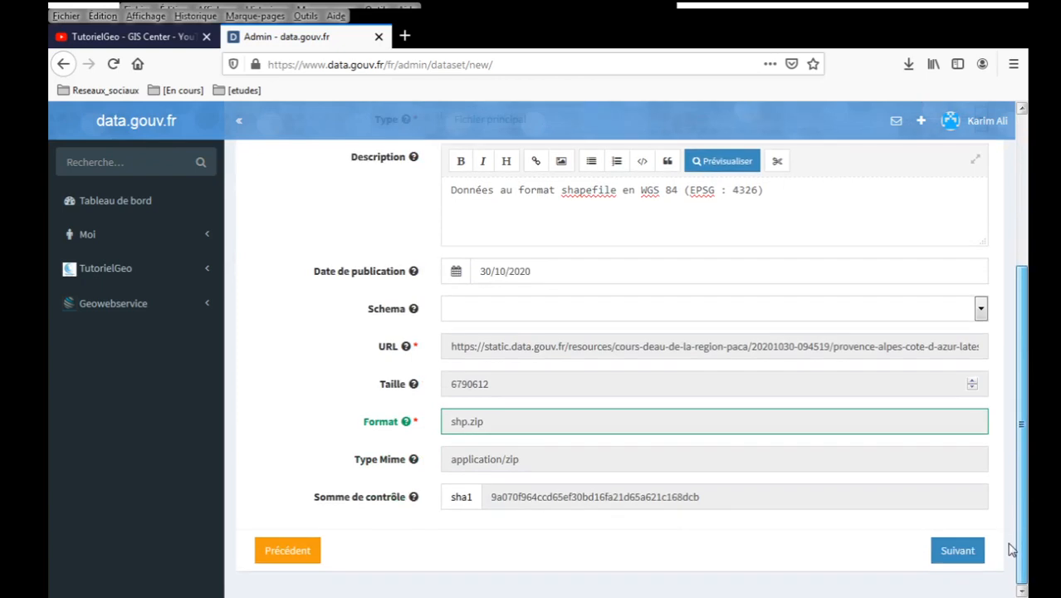
click(963, 551)
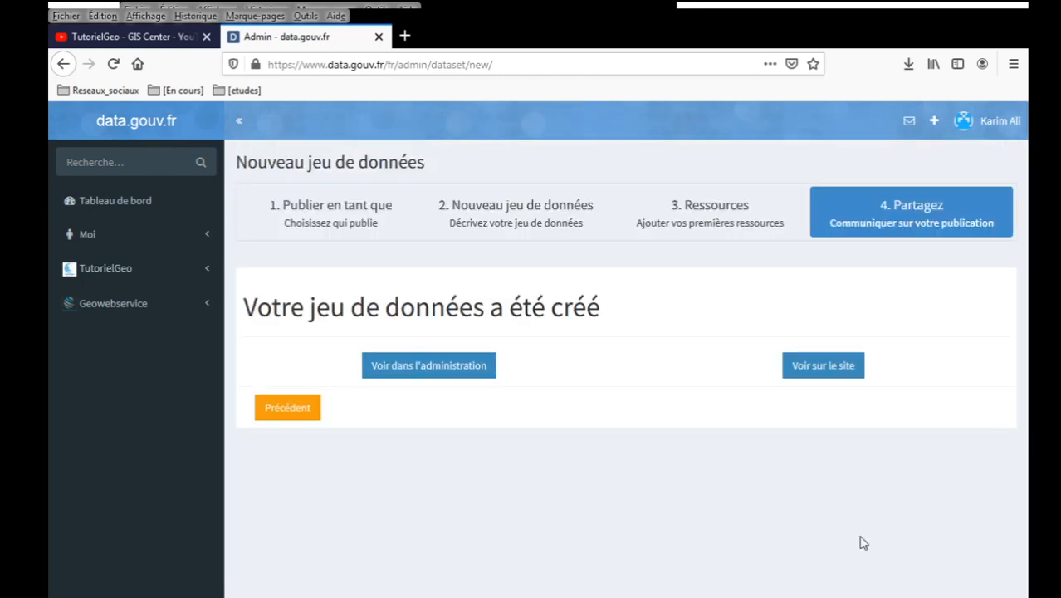
- View the new dataset on the public site and examine its description, licence, dates and keywords
click(831, 375)
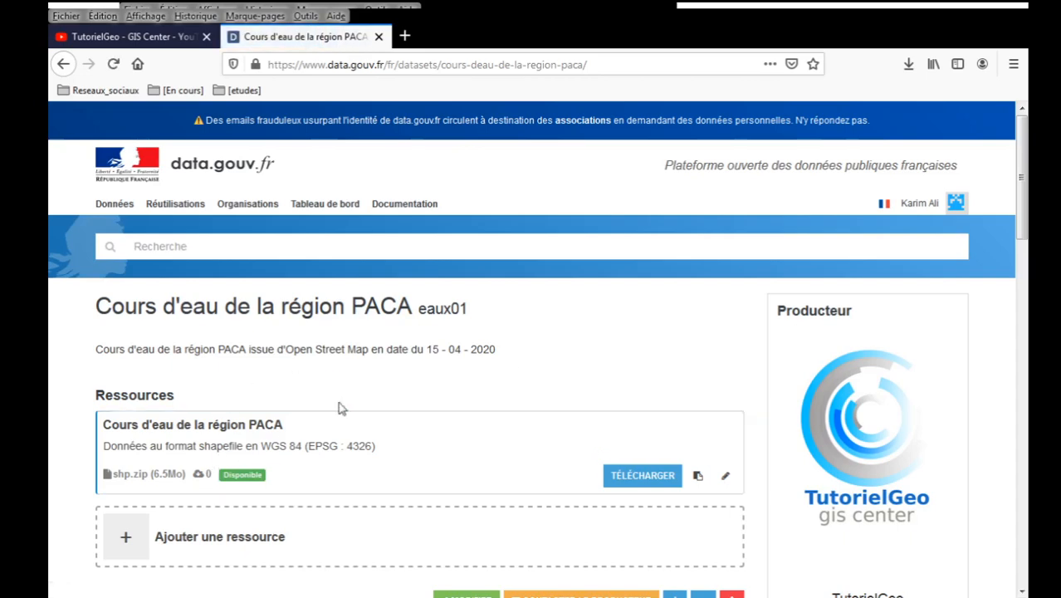
drag(261, 350, 509, 352)
click(509, 351)
scroll(1024, 253, down, 2)
drag(1023, 253, 1019, 370)
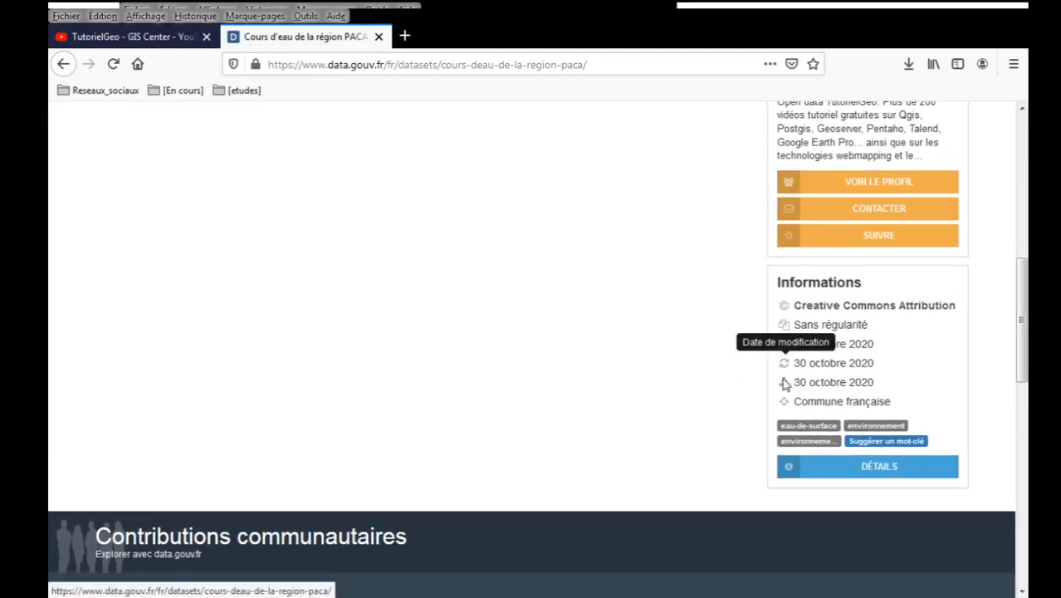
- View the details of the "Cours d'eau de la région PACA" resource and close them
scroll(736, 400, up, 3)
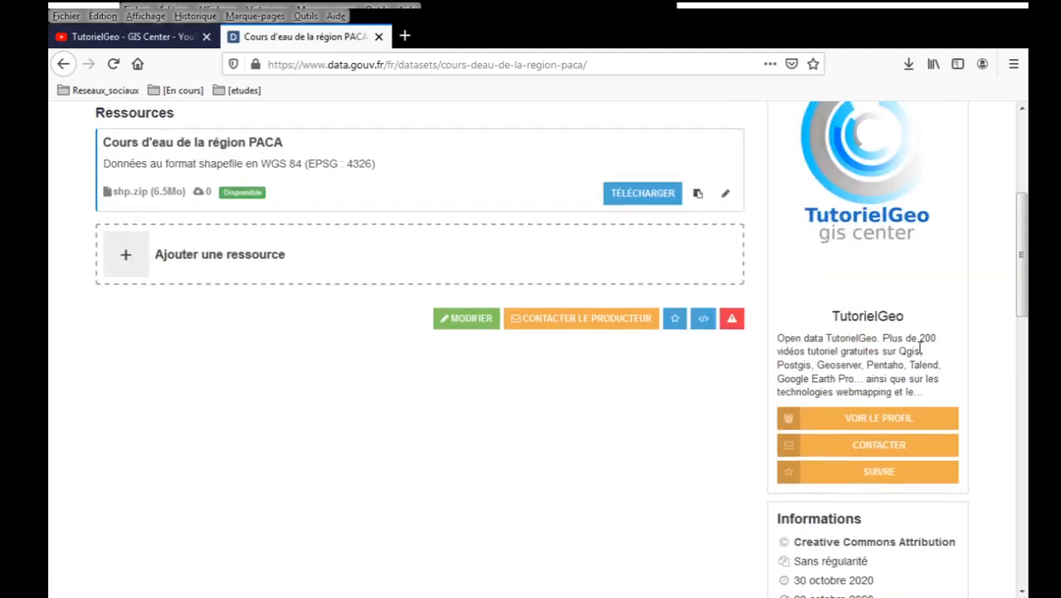
scroll(922, 358, up, 1)
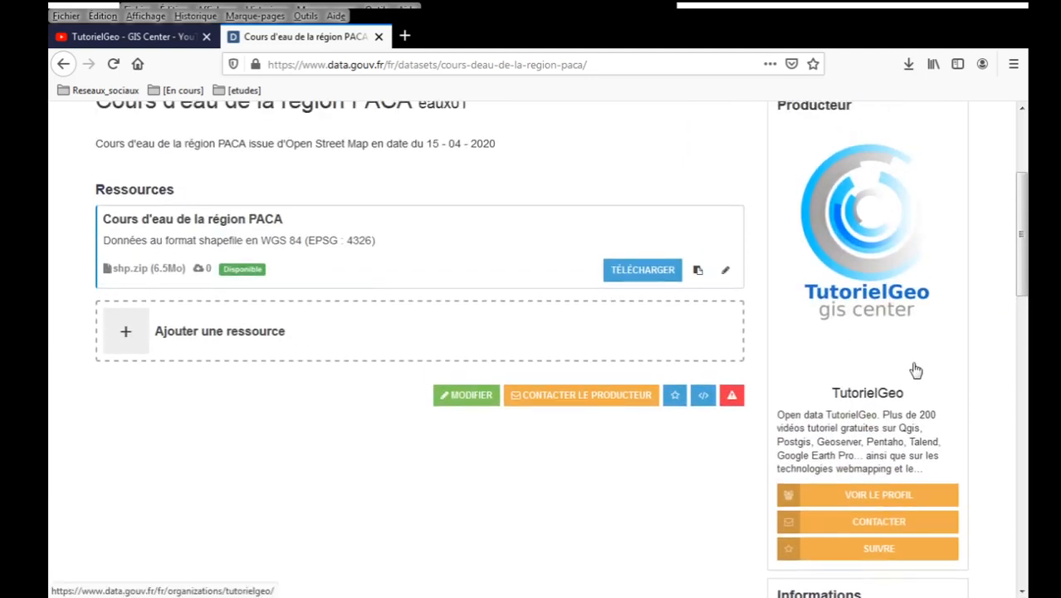
scroll(916, 370, up, 1)
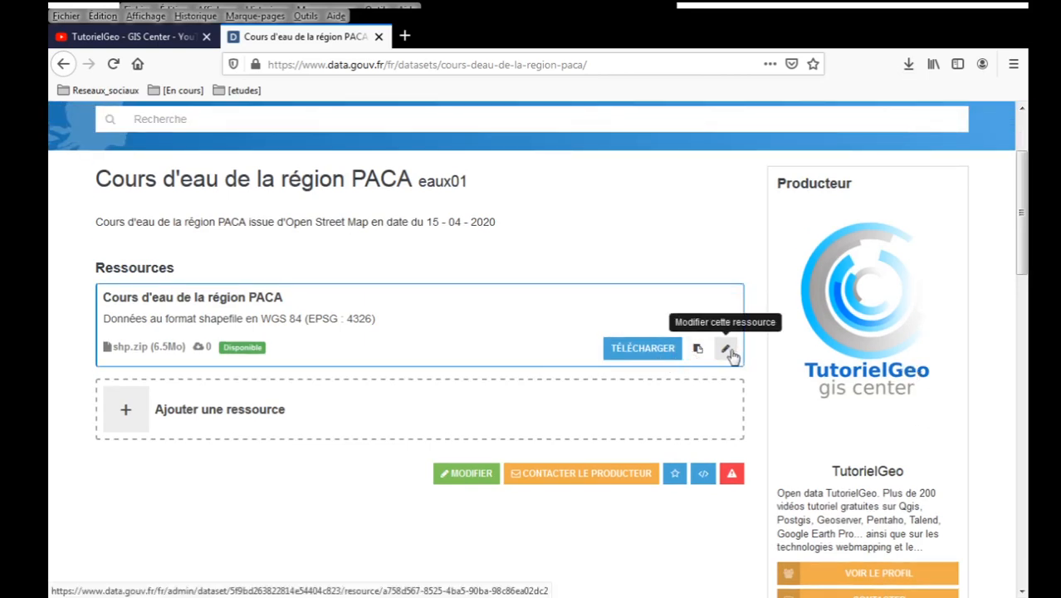
click(374, 320)
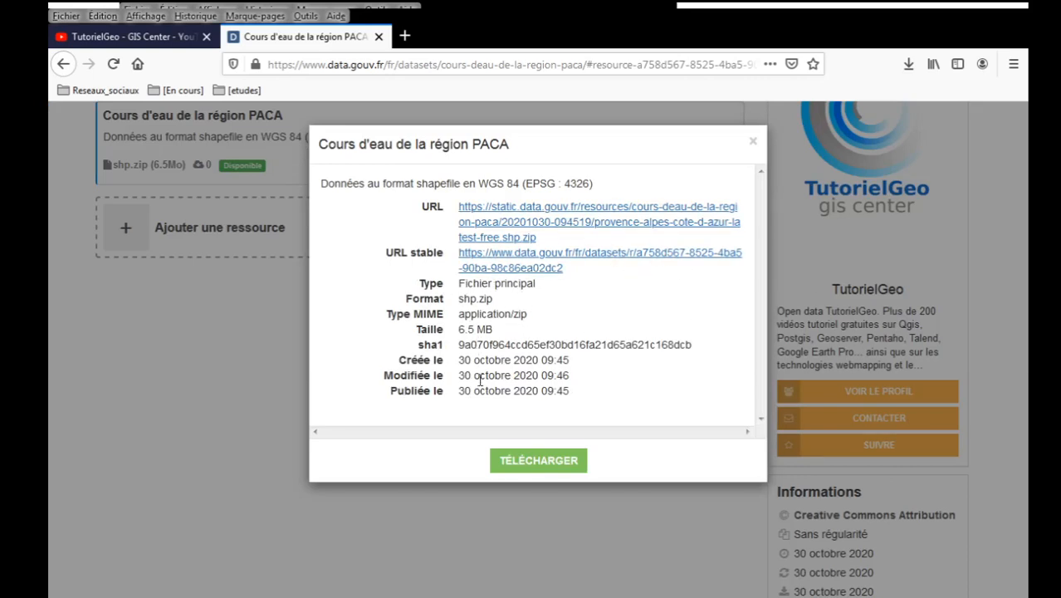
click(752, 142)
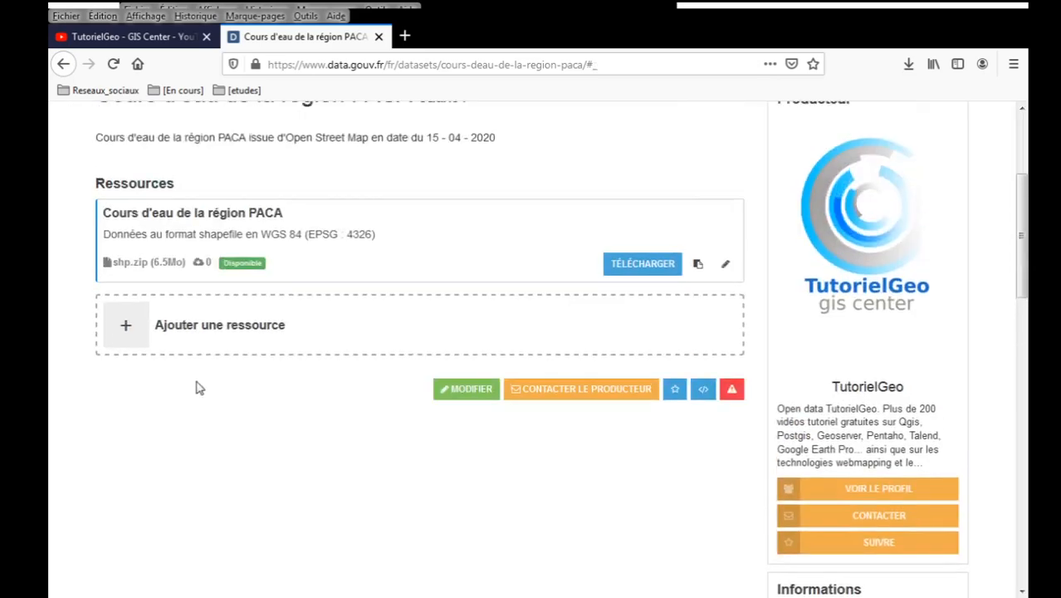
- Review the dataset page and try the download of the "Cours d'eau de la région PACA" resource without keeping the file
scroll(199, 388, up, 3)
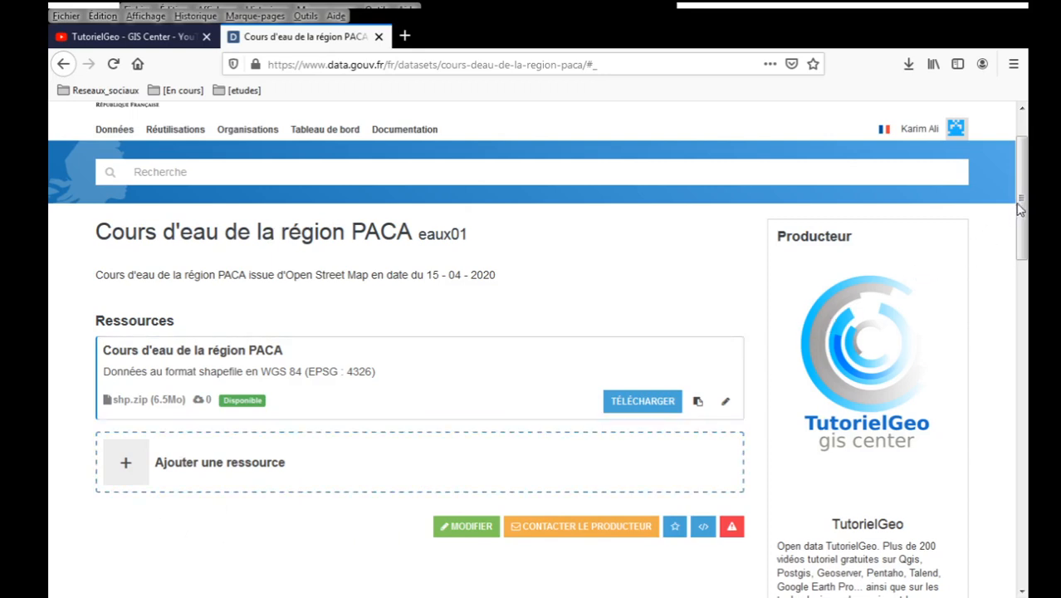
drag(1019, 189, 1017, 235)
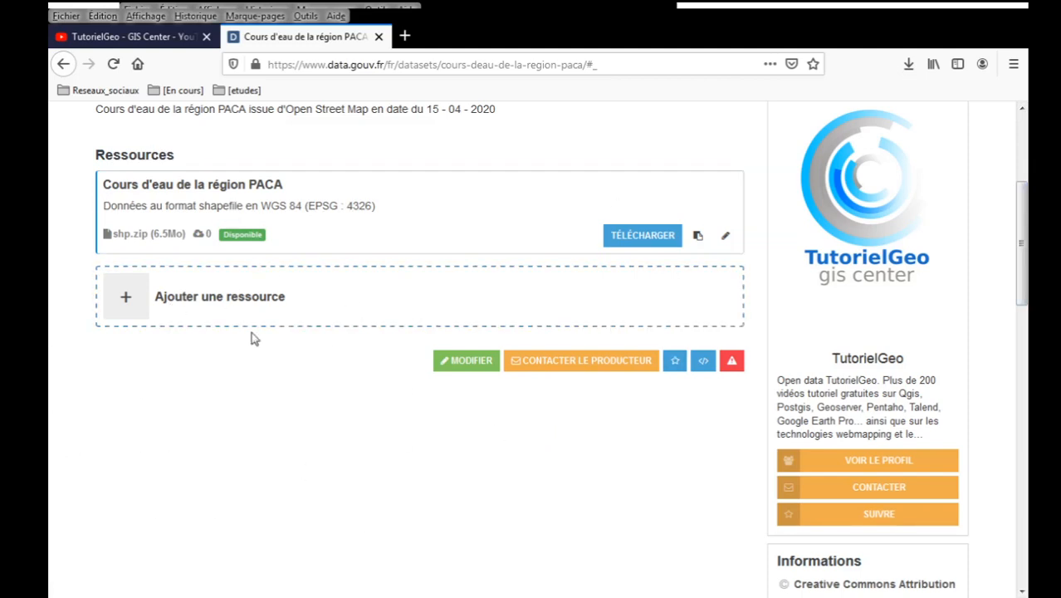
scroll(71, 347, up, 3)
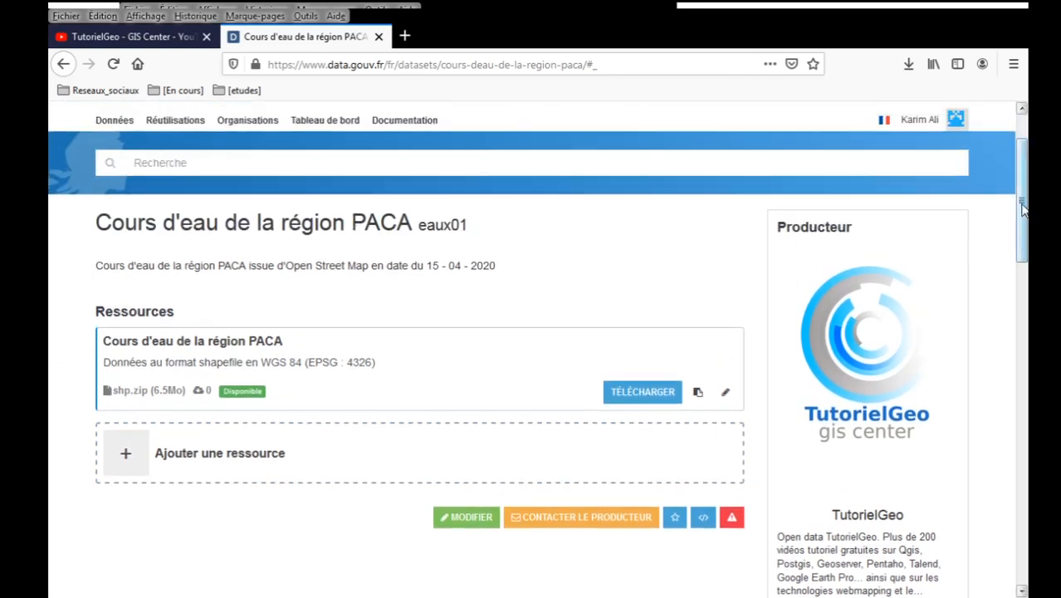
scroll(1014, 217, down, 3)
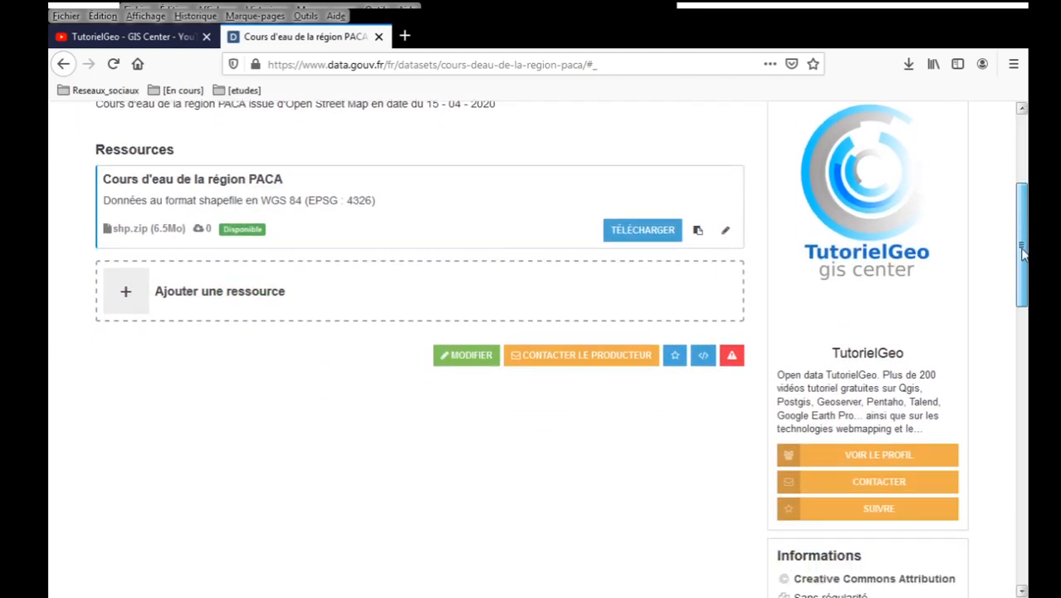
click(635, 236)
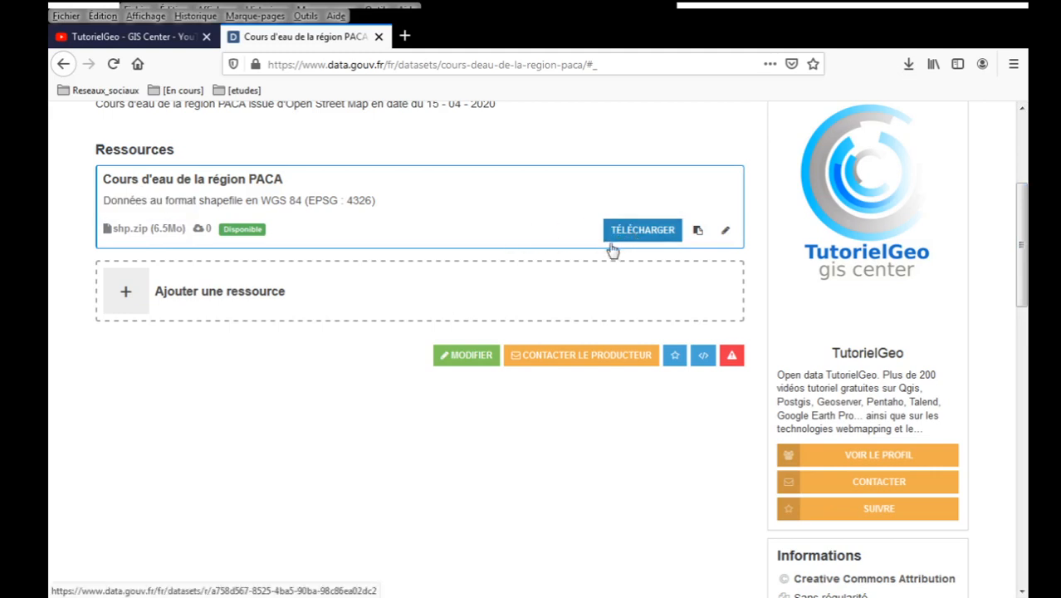
click(735, 191)
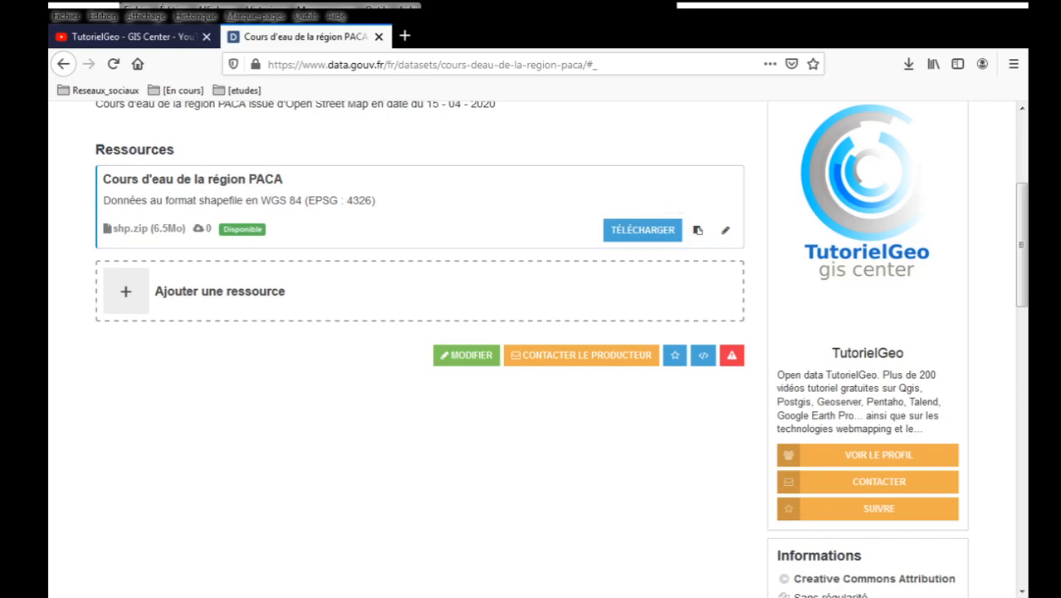
- View the dataset's details, examine its creation and modification dates and keywords, and close them
scroll(475, 131, up, 2)
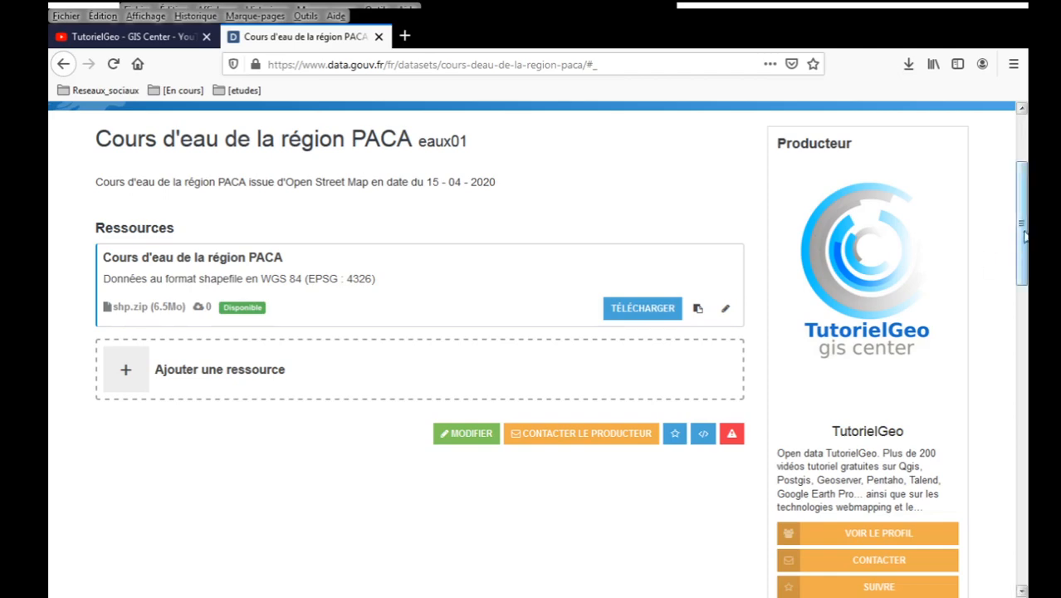
drag(1024, 237, 1019, 352)
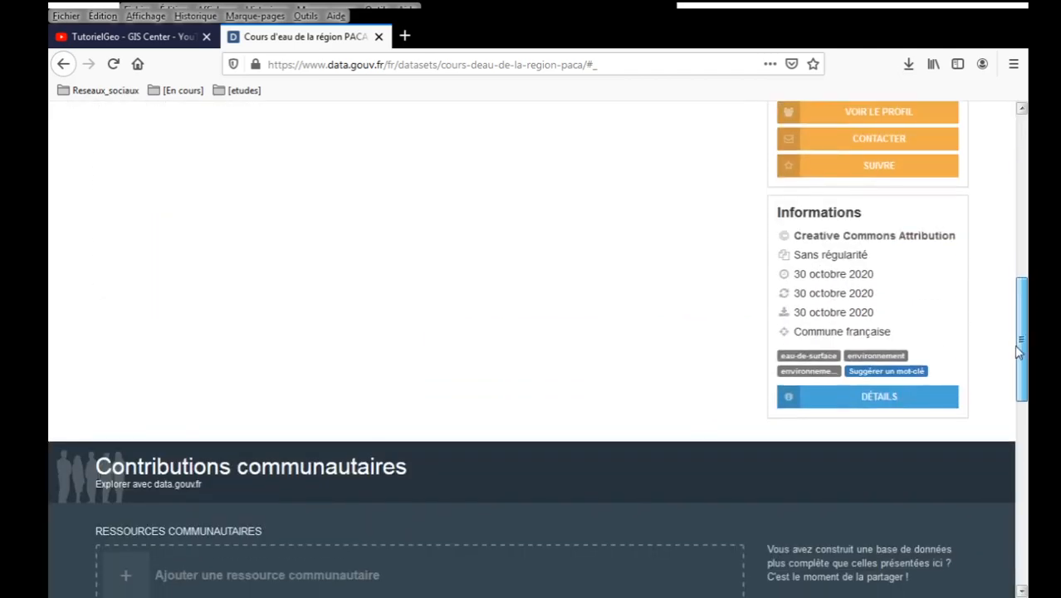
click(852, 406)
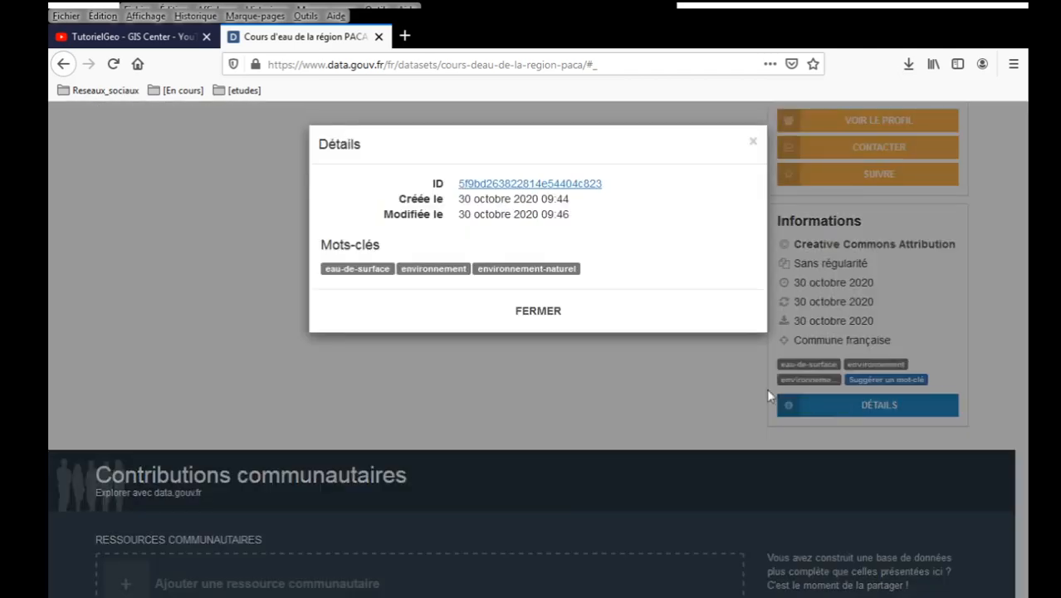
mouse_move(462, 200)
mouse_down()
mouse_move(581, 216)
mouse_move(460, 214)
mouse_up()
click(540, 237)
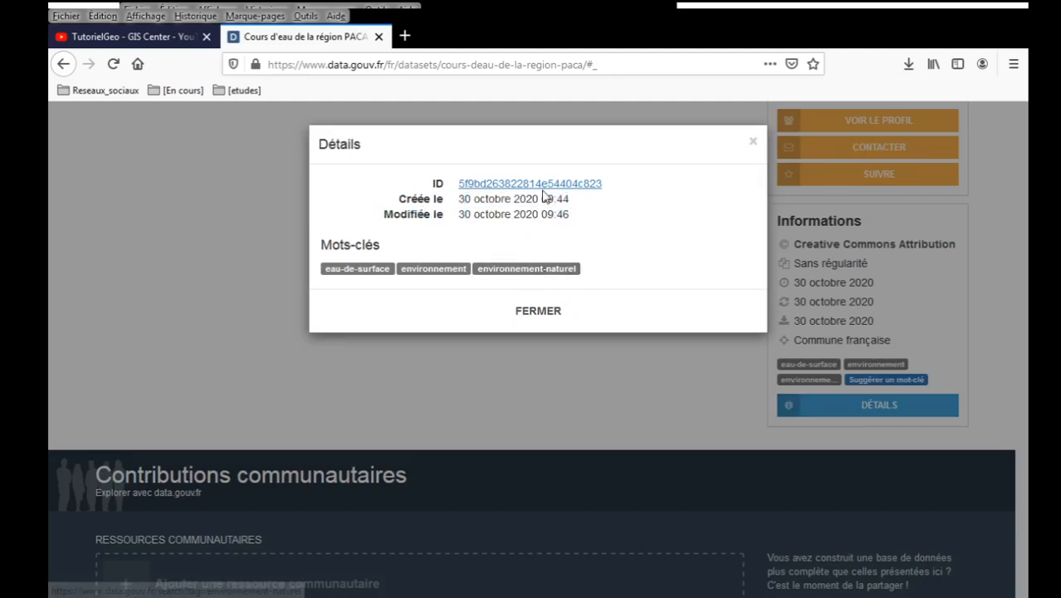
click(752, 143)
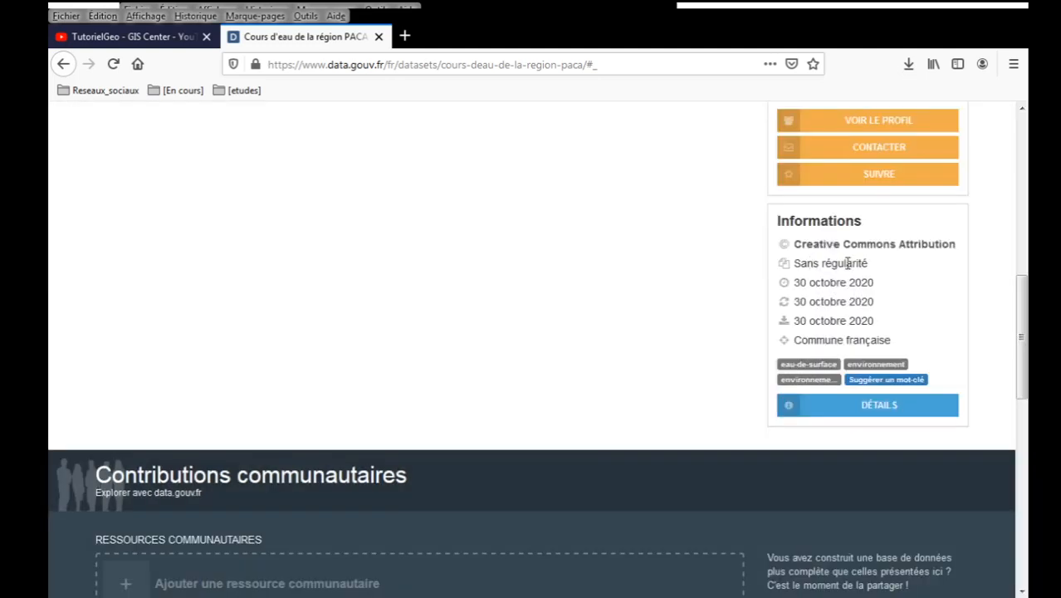
- Check the update frequency in the dataset's information block and return to its description and resources
drag(795, 259, 878, 260)
click(782, 266)
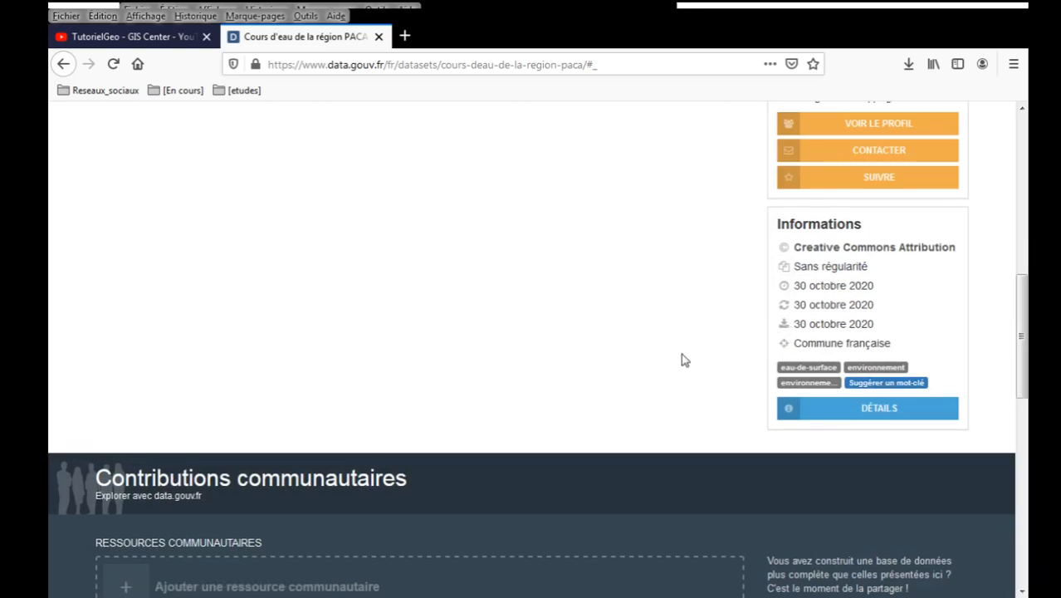
scroll(680, 357, up, 4)
scroll(698, 361, up, 2)
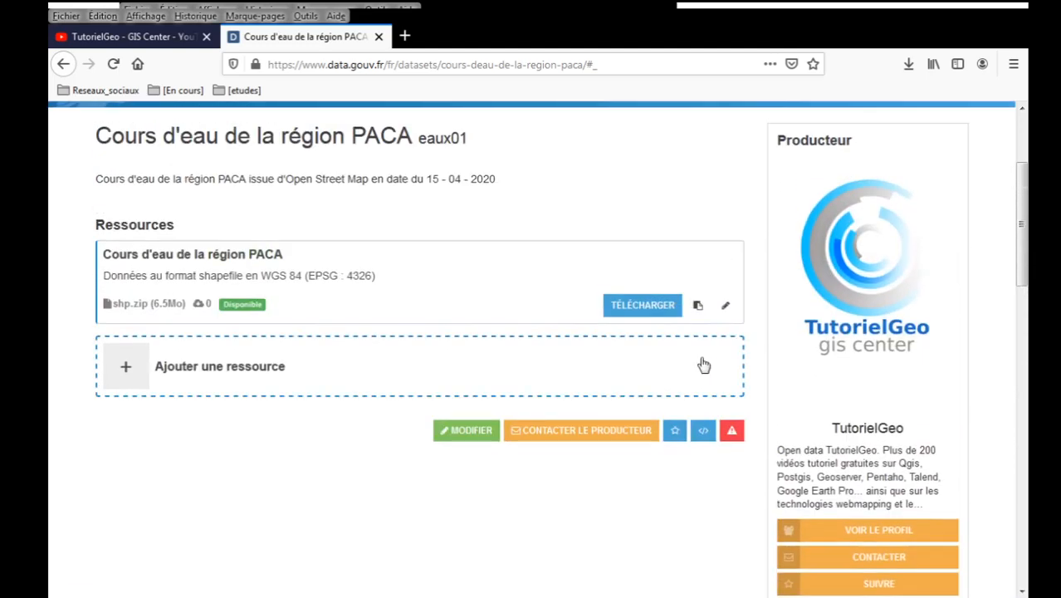